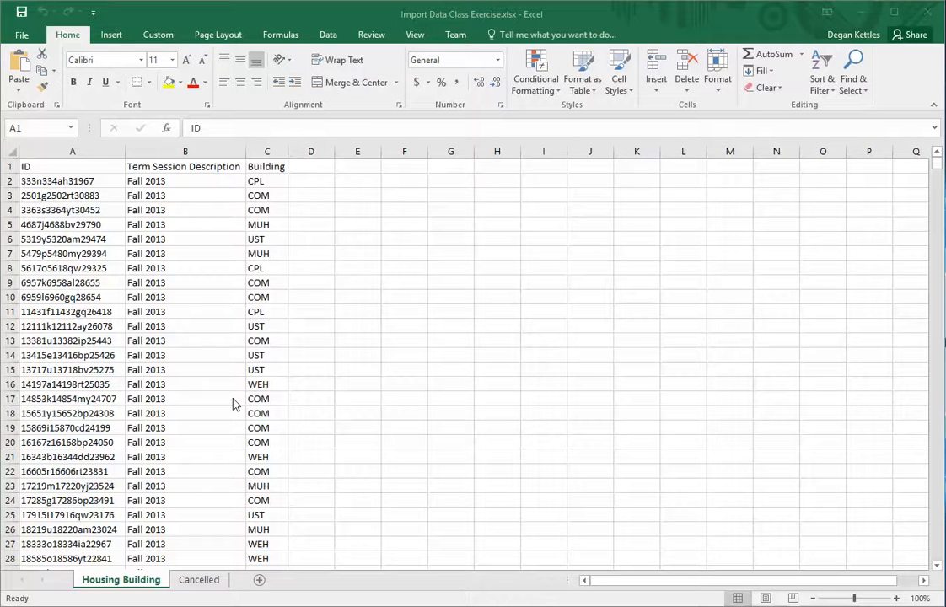
# Step: Rename the ID header in cell A1 of the Housing Building sheet to SID
pyautogui.click(36, 167)
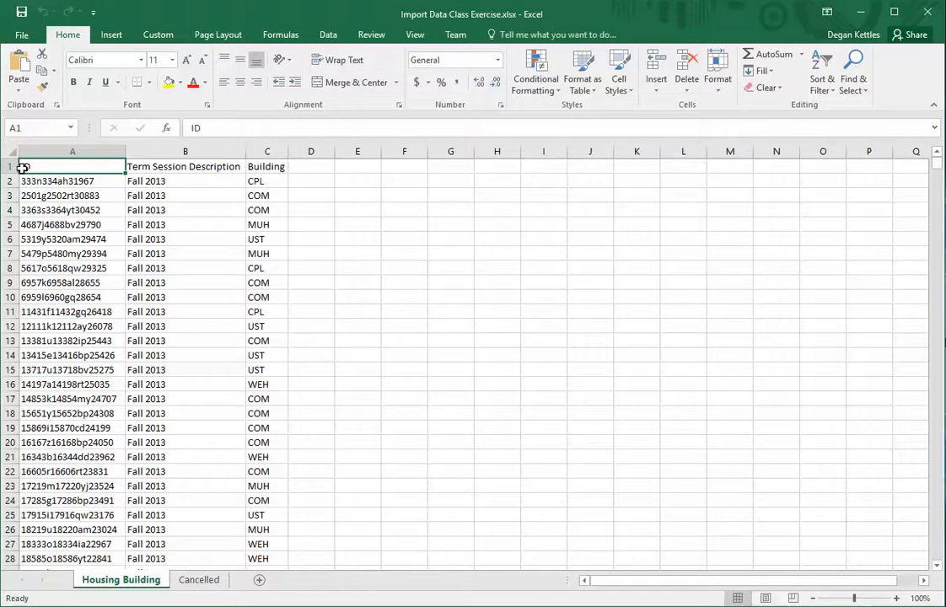
pyautogui.doubleClick(23, 167)
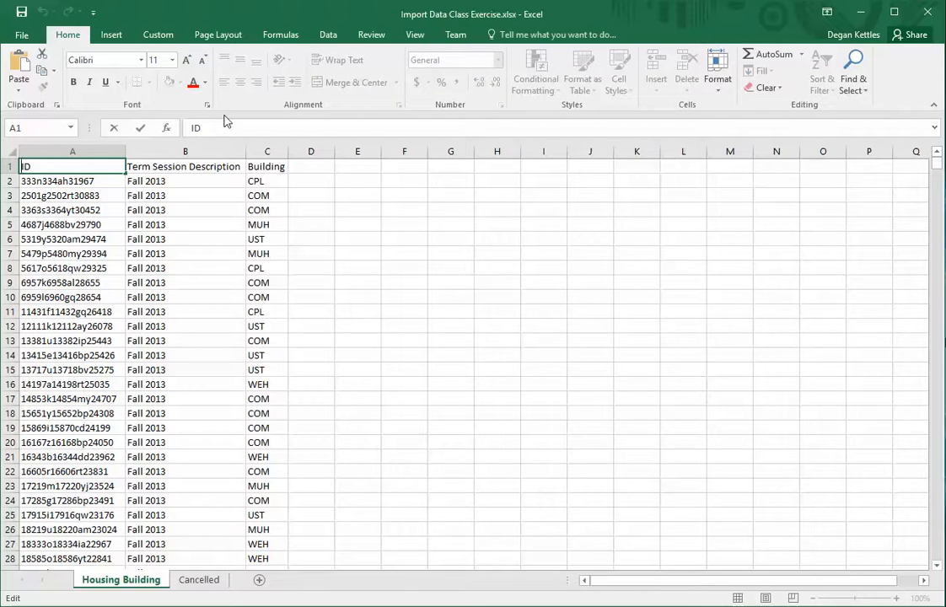
pyautogui.write('S')
pyautogui.press('Return')
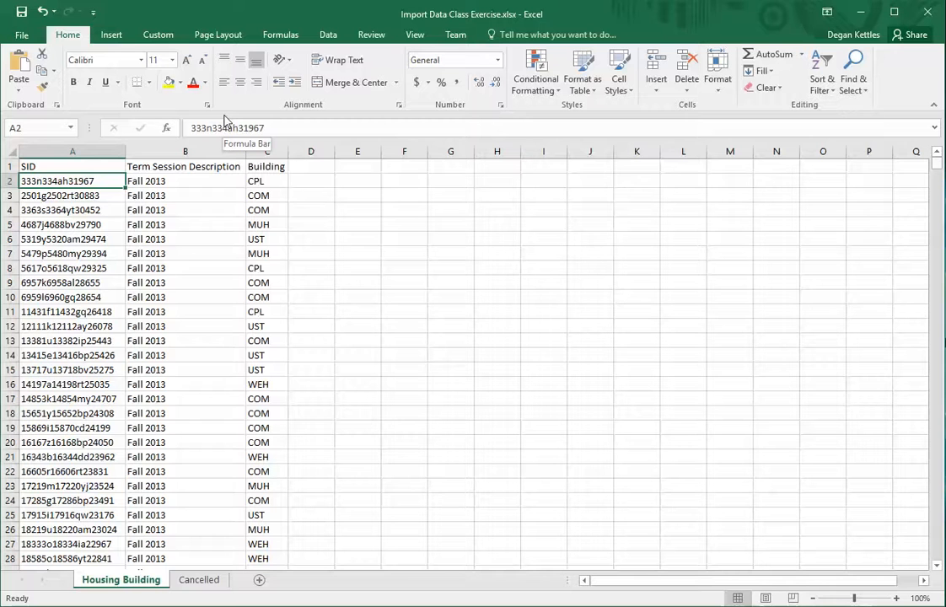
# Step: Examine the columns and extent of the records on the Cancelled and Housing Building sheets
pyautogui.click(199, 580)
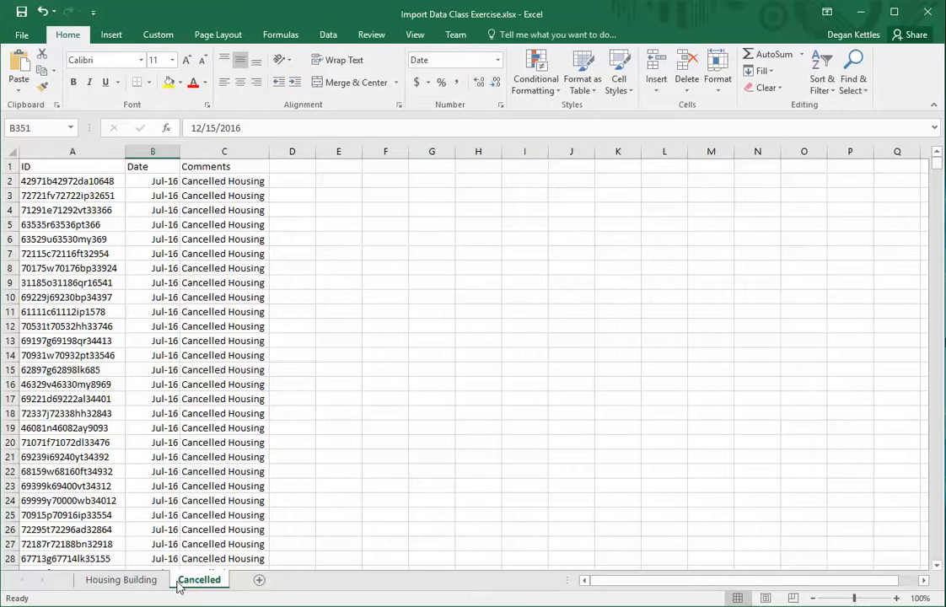
pyautogui.click(137, 581)
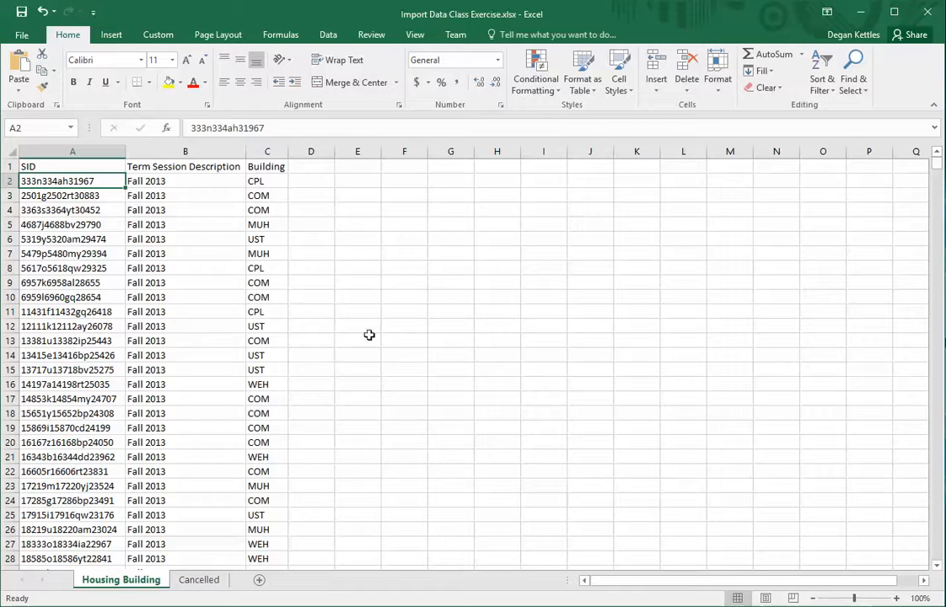
pyautogui.moveTo(936, 163); pyautogui.dragTo(885, 137)
pyautogui.click(200, 580)
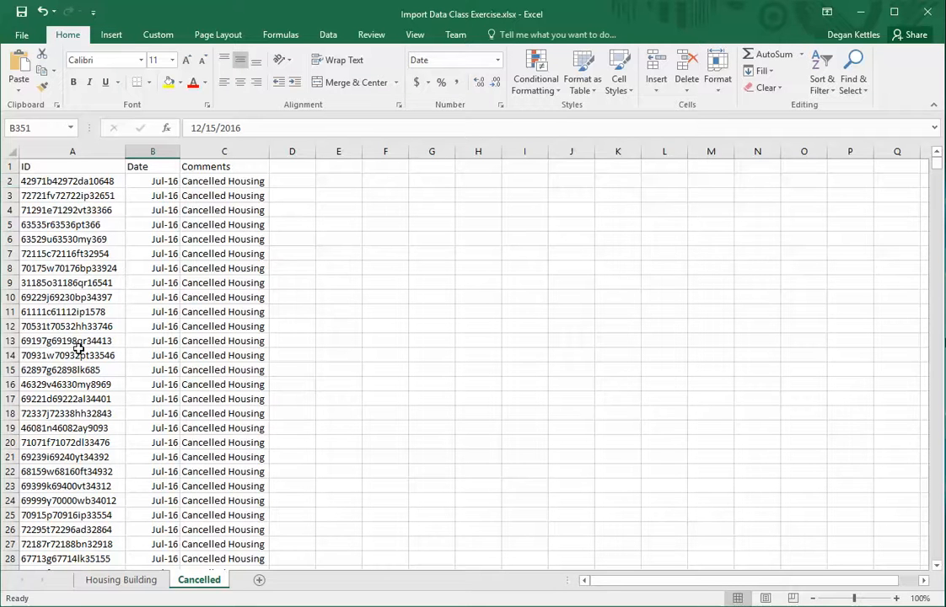
pyautogui.moveTo(937, 164); pyautogui.dragTo(899, 595)
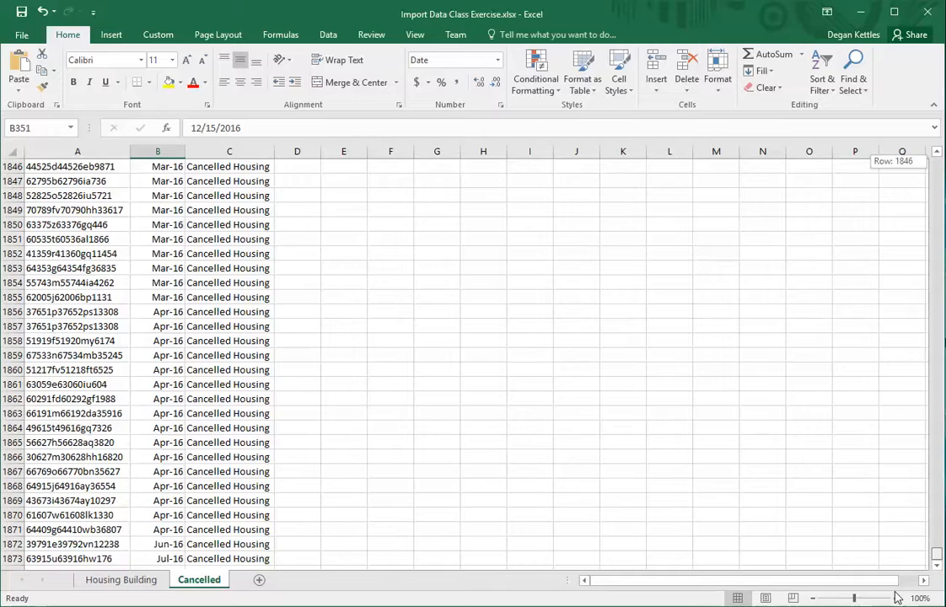
pyautogui.moveTo(899, 597); pyautogui.dragTo(935, 399)
pyautogui.click(116, 587)
pyautogui.moveTo(936, 168); pyautogui.dragTo(936, 158)
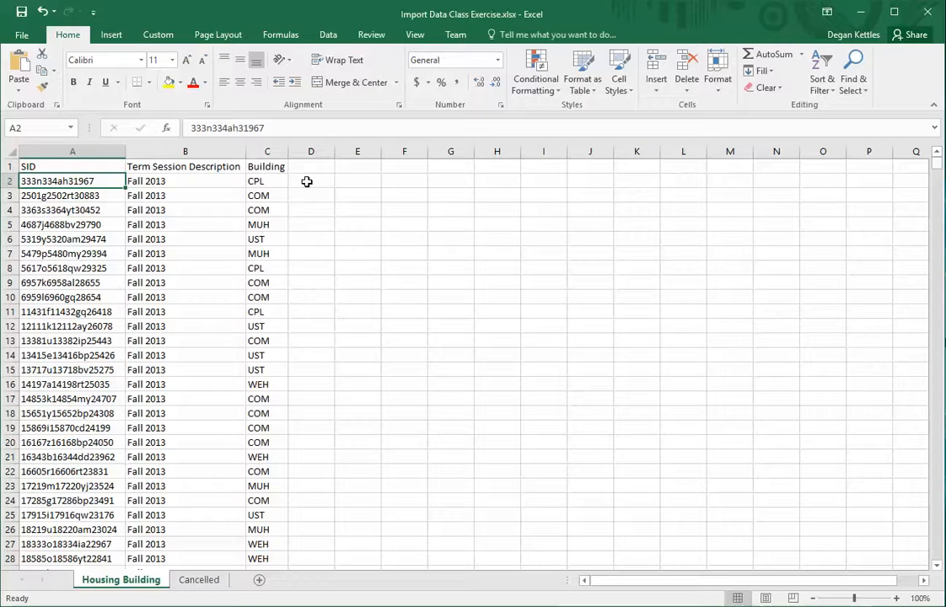
pyautogui.click(209, 580)
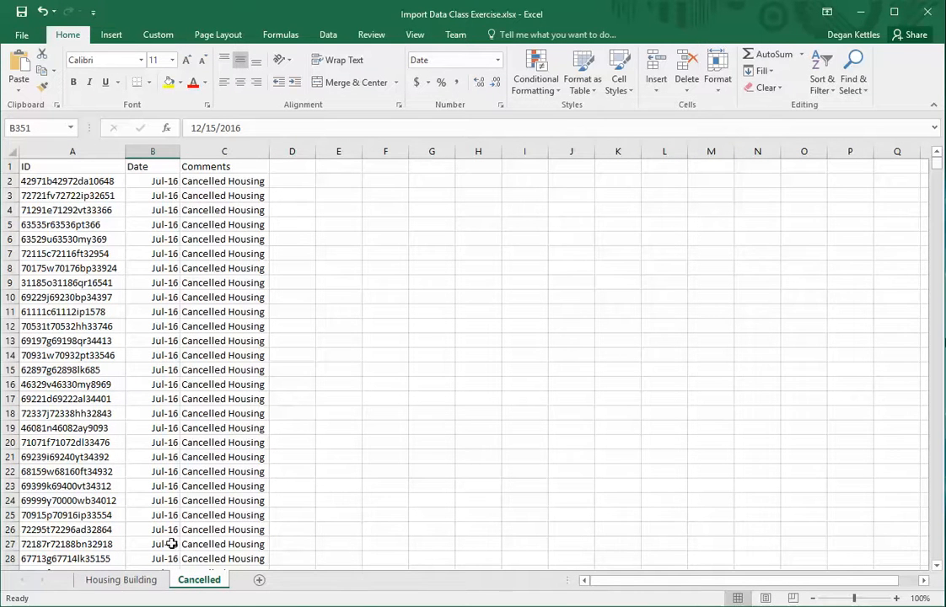
# Step: Enter the header Cancel in cell F1 of the Housing Building sheet
pyautogui.click(129, 580)
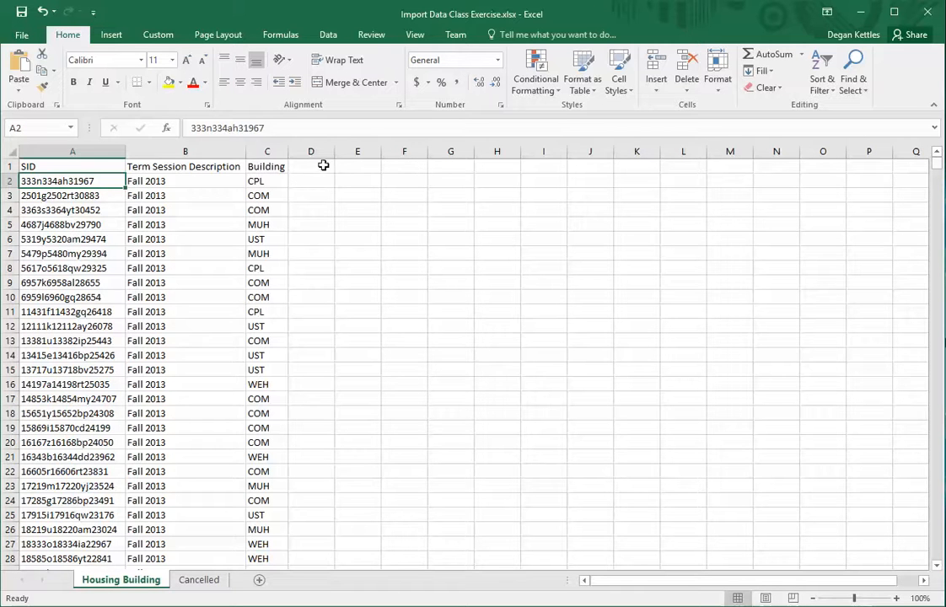
pyautogui.click(424, 167)
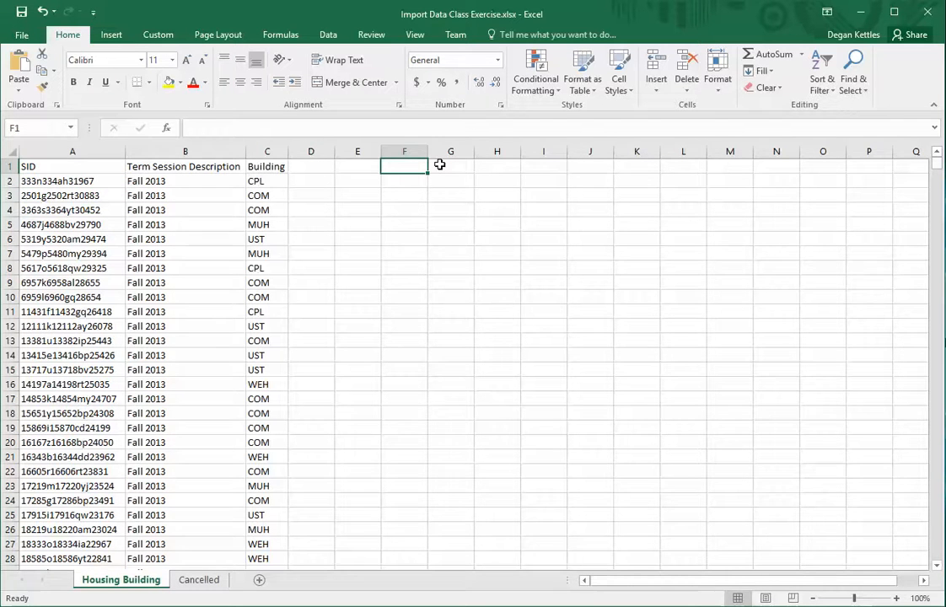
pyautogui.write('Cancel')
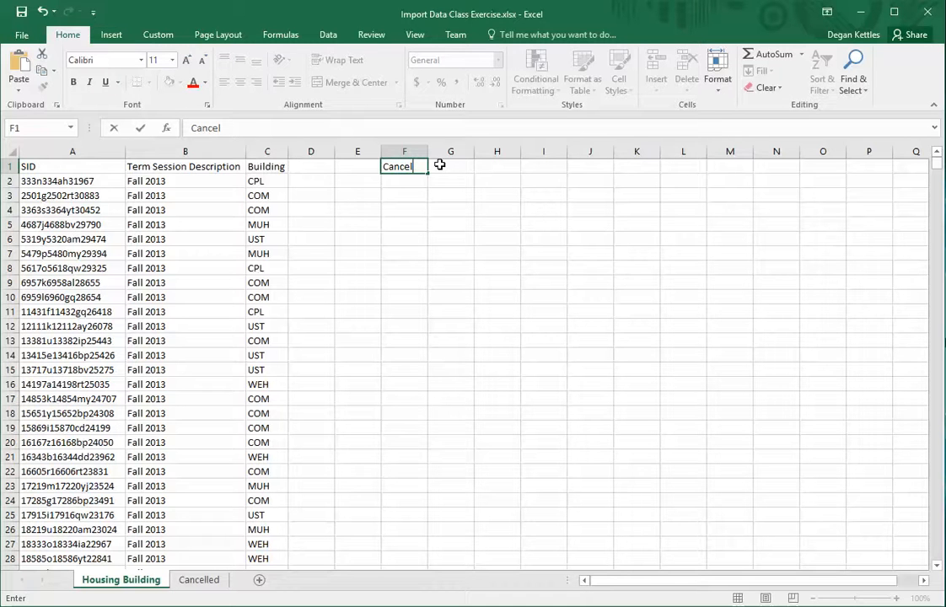
pyautogui.press('Return')
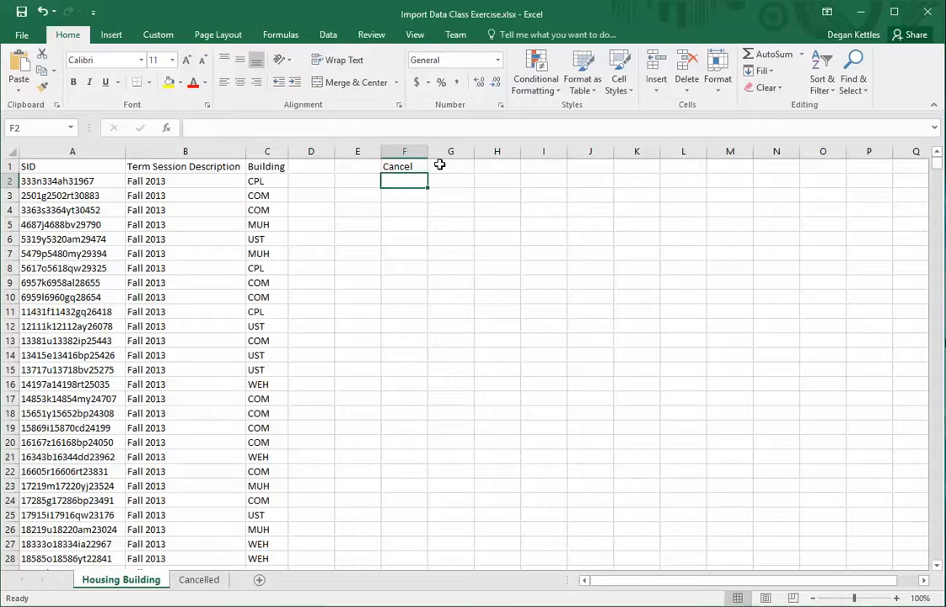
pyautogui.press('Down')
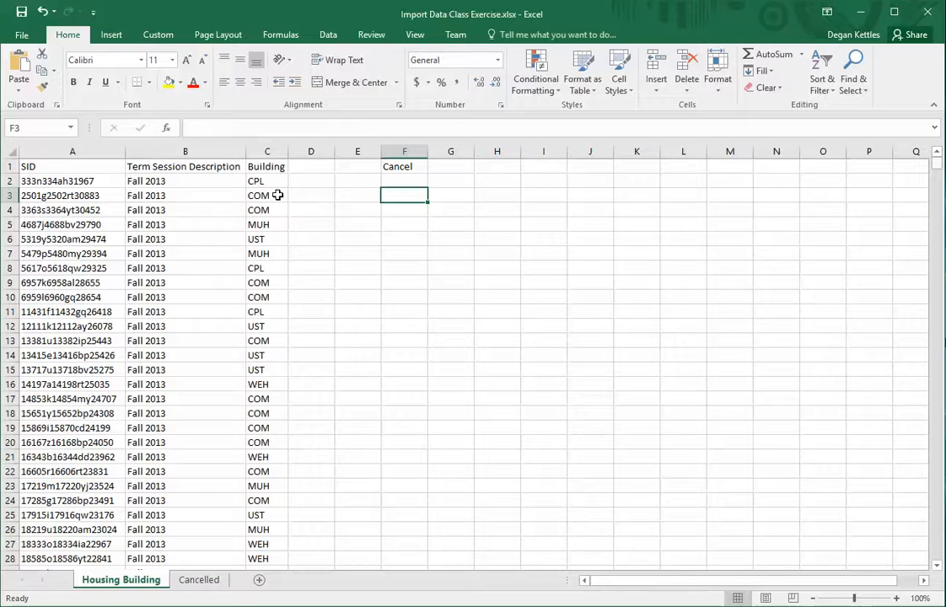
# Step: Add a Cancel header in cell D1 of the Cancelled sheet, beside Comments
pyautogui.click(208, 580)
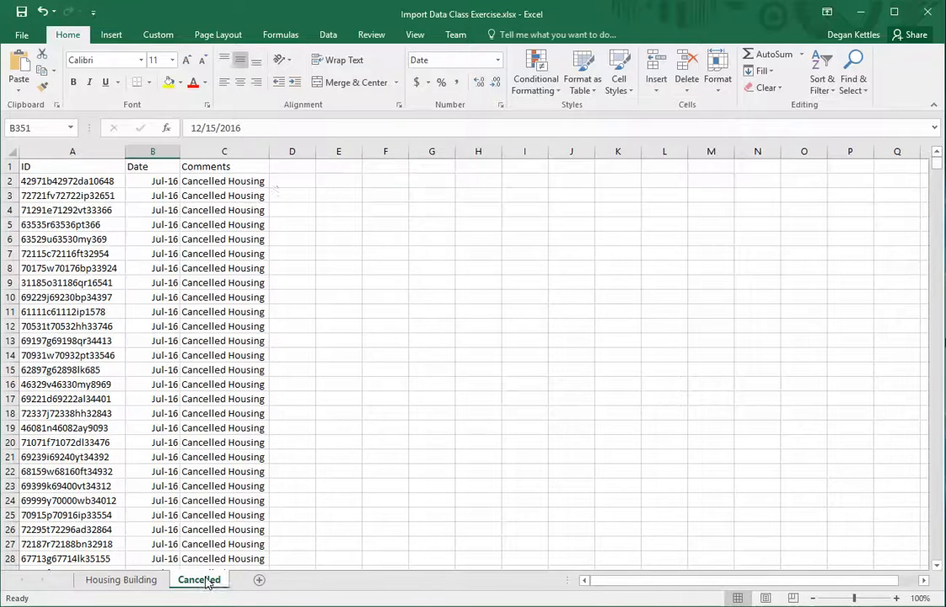
pyautogui.click(279, 181)
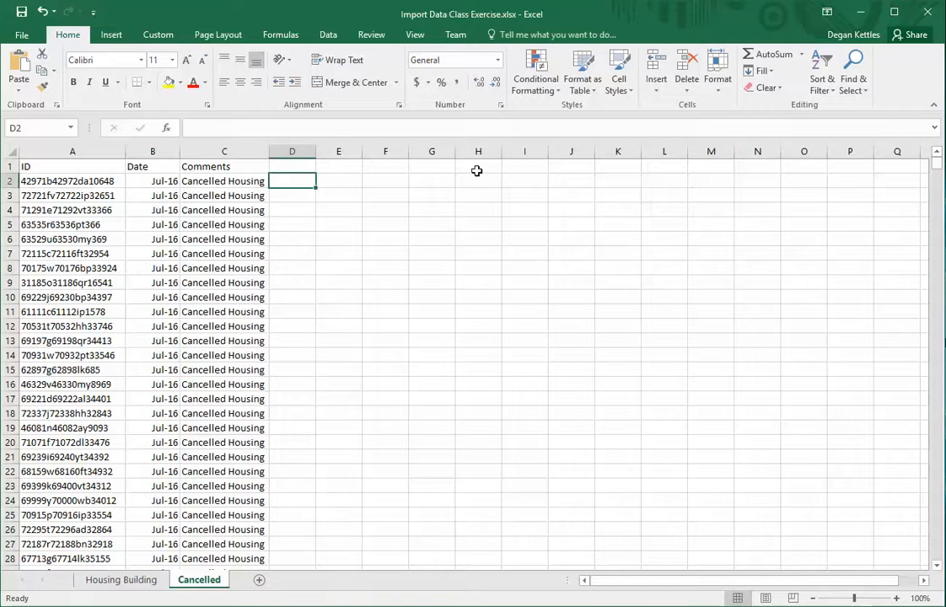
pyautogui.press('Up')
pyautogui.write('Cance')
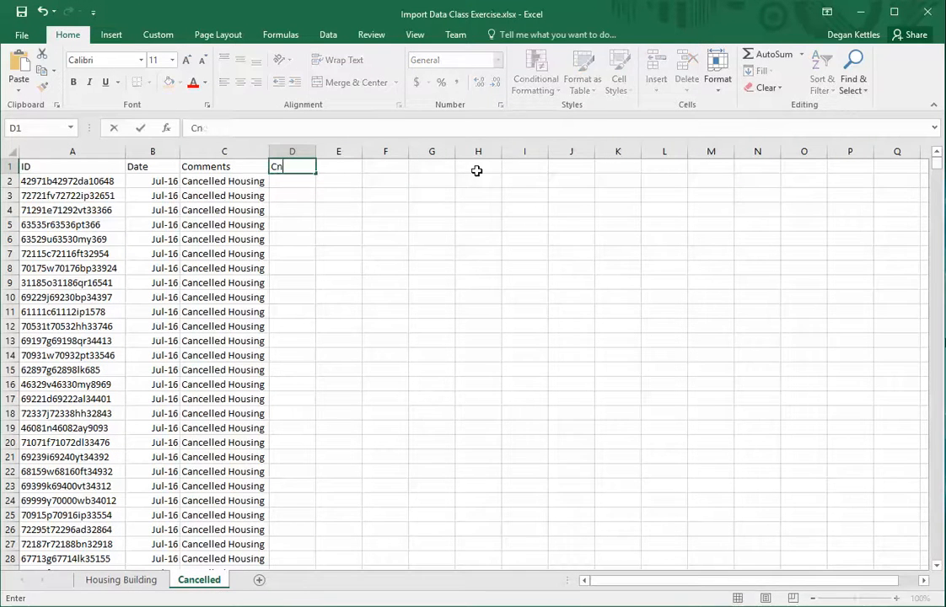
pyautogui.write('l')
pyautogui.press('Return')
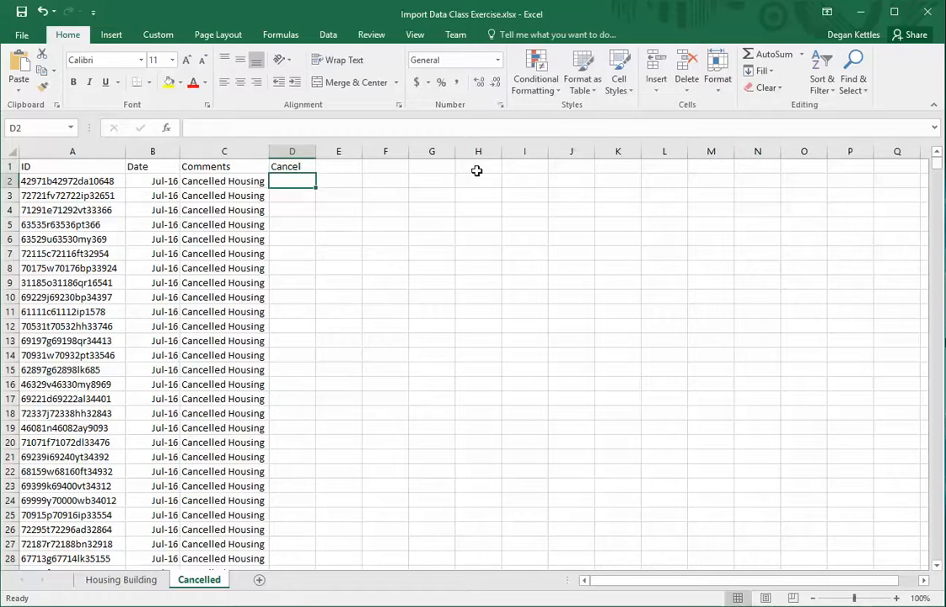
# Step: Enter 1 in cell D2 and fill it down the Cancel column for every record on the Cancelled sheet
pyautogui.write('1')
pyautogui.press('Return')
pyautogui.press('Up')
pyautogui.doubleClick(321, 188)
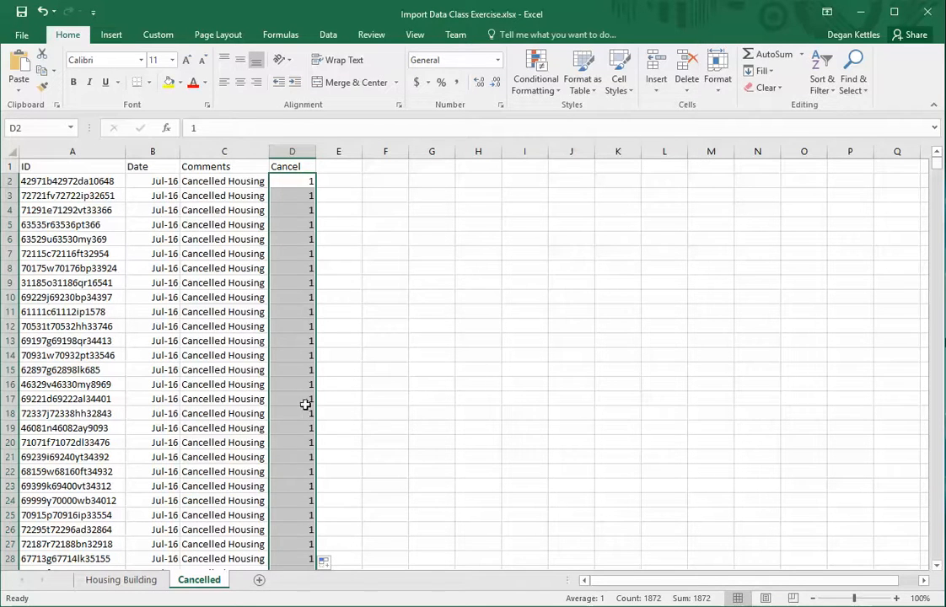
pyautogui.click(65, 181)
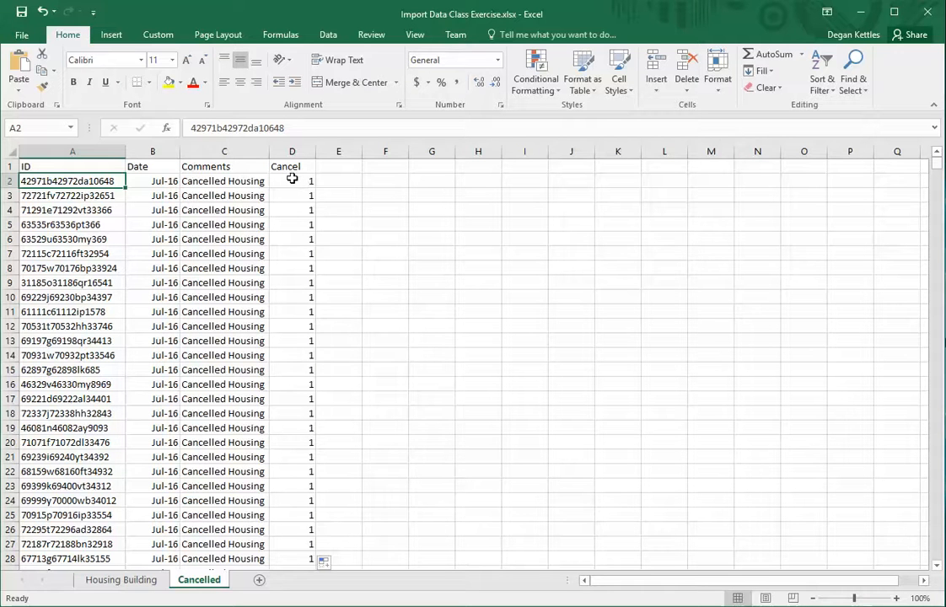
# Step: Enter the header Vcancel in cell D1 of the Housing Building sheet
pyautogui.click(99, 581)
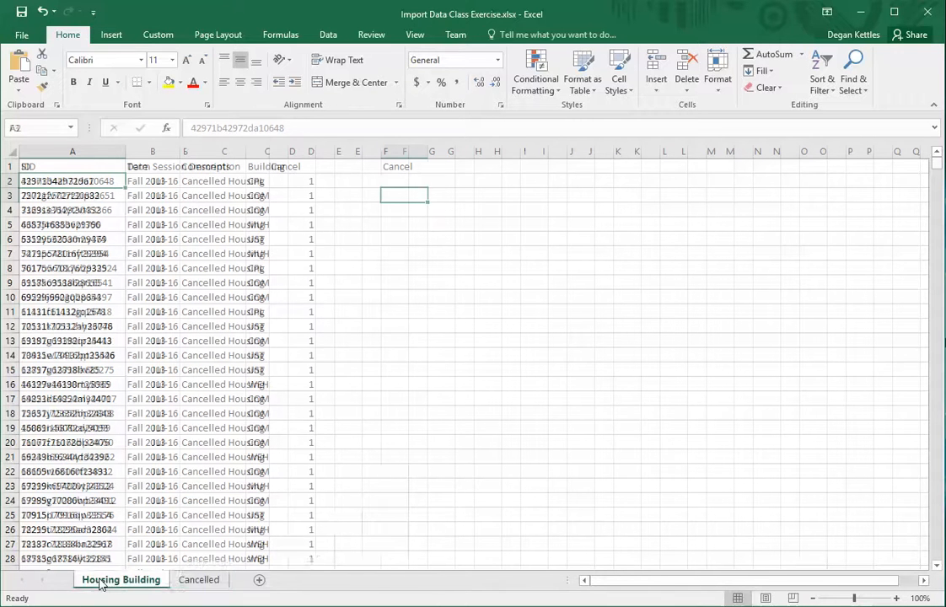
pyautogui.click(310, 167)
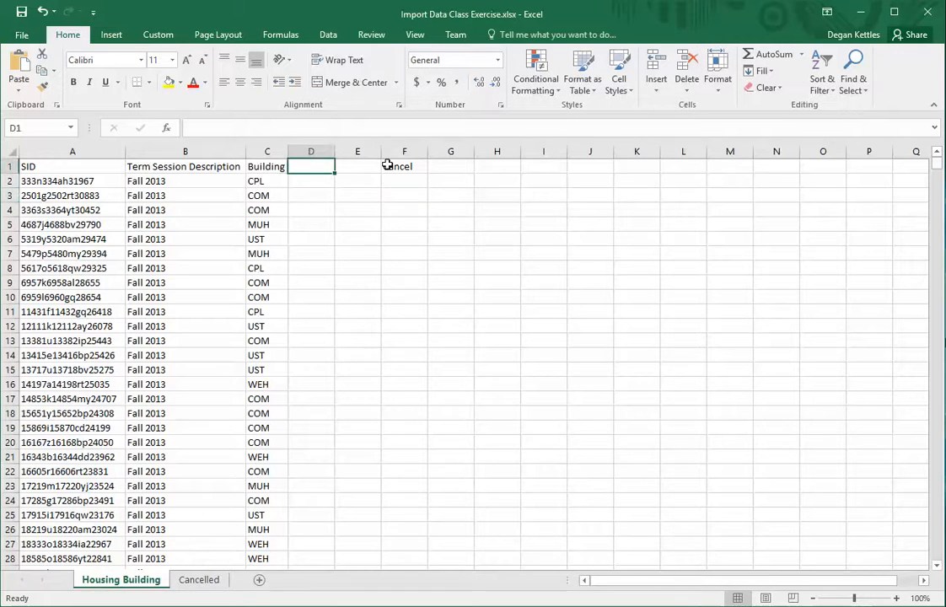
pyautogui.write('V')
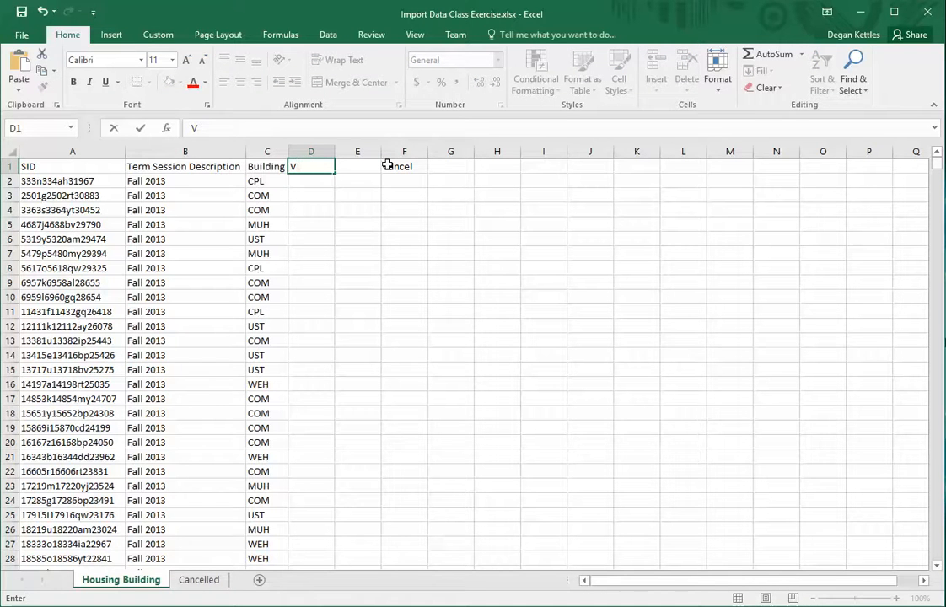
pyautogui.write('Cancel')
pyautogui.press('Return')
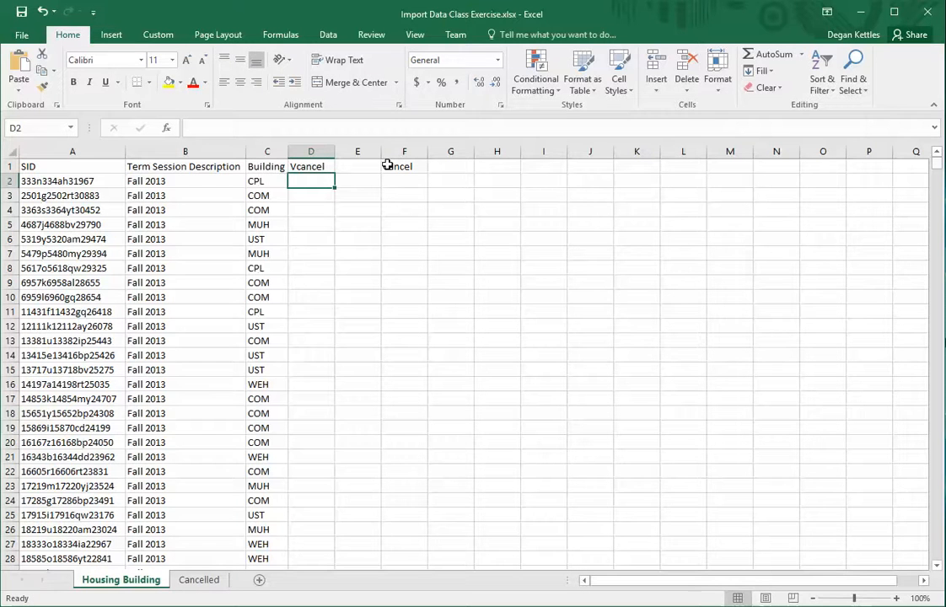
# Step: Start a VLOOKUP formula in cell D2 under Vcancel with A2 as the lookup value
pyautogui.write('=V')
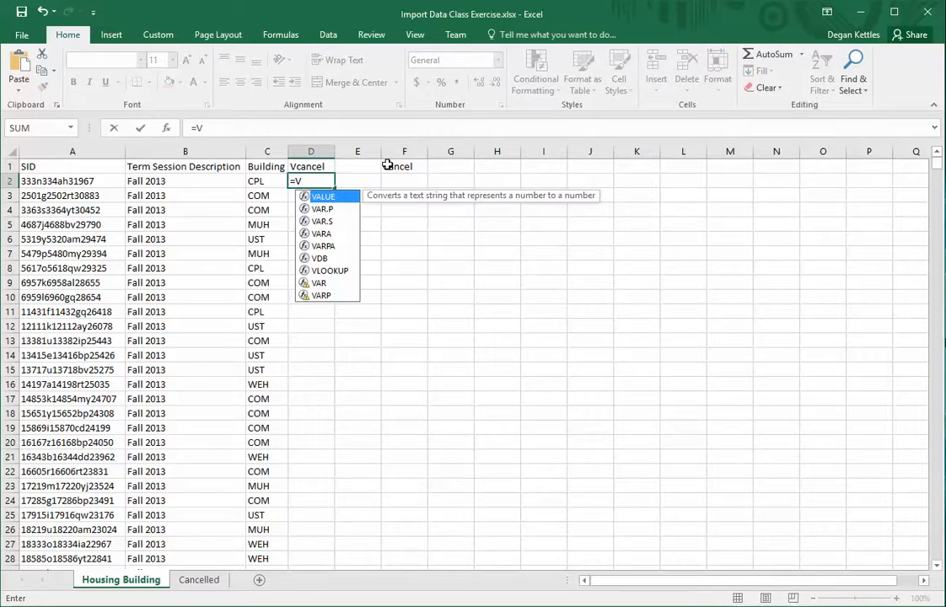
pyautogui.write('L')
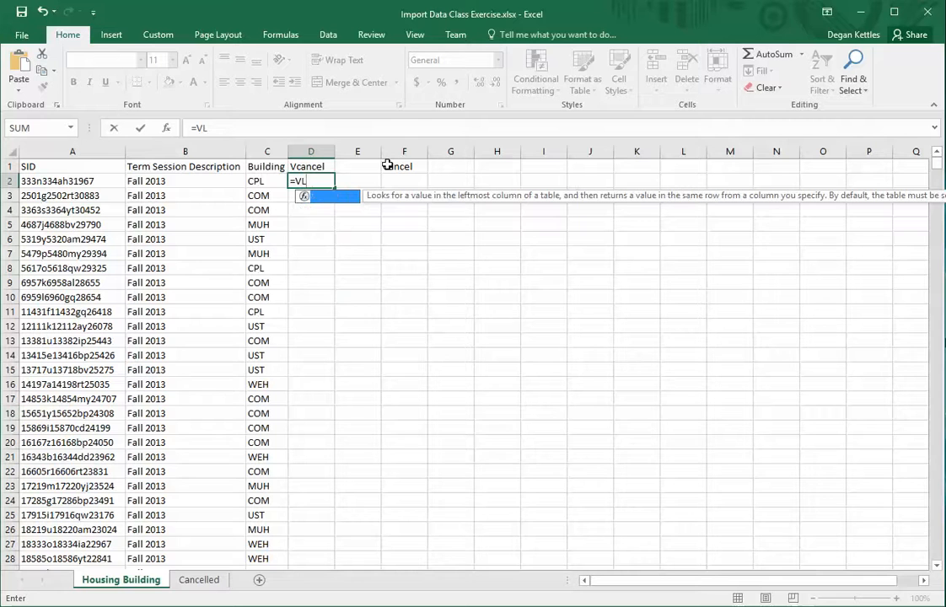
pyautogui.write('oku')
pyautogui.press('BackSpace')
pyautogui.press('BackSpace')
pyautogui.press('BackSpace')
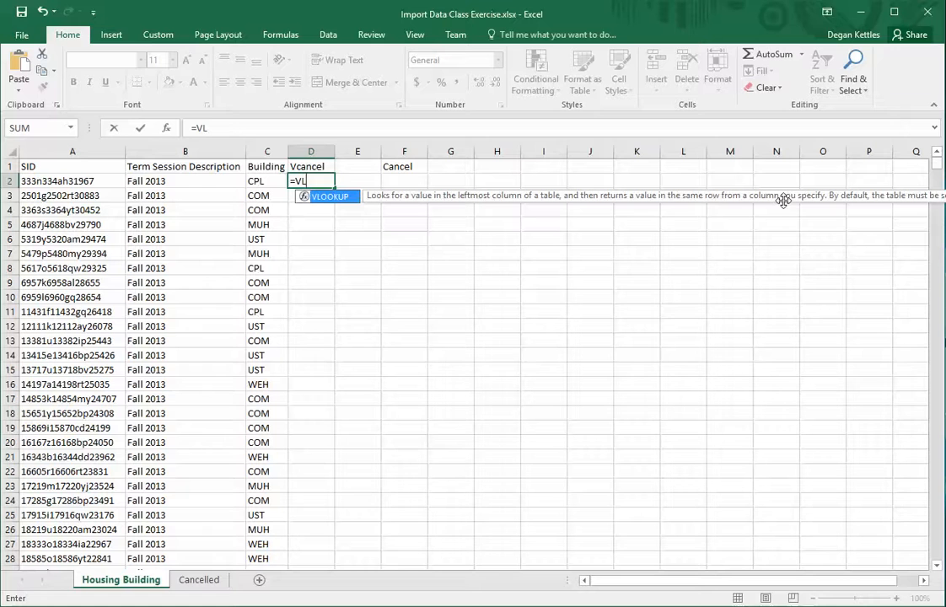
pyautogui.press('Tab')
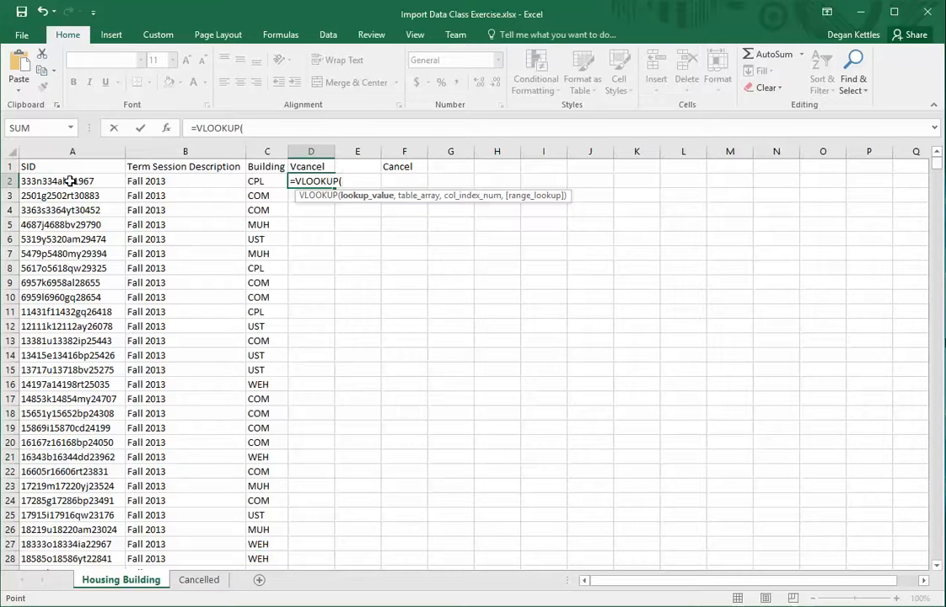
pyautogui.click(70, 181)
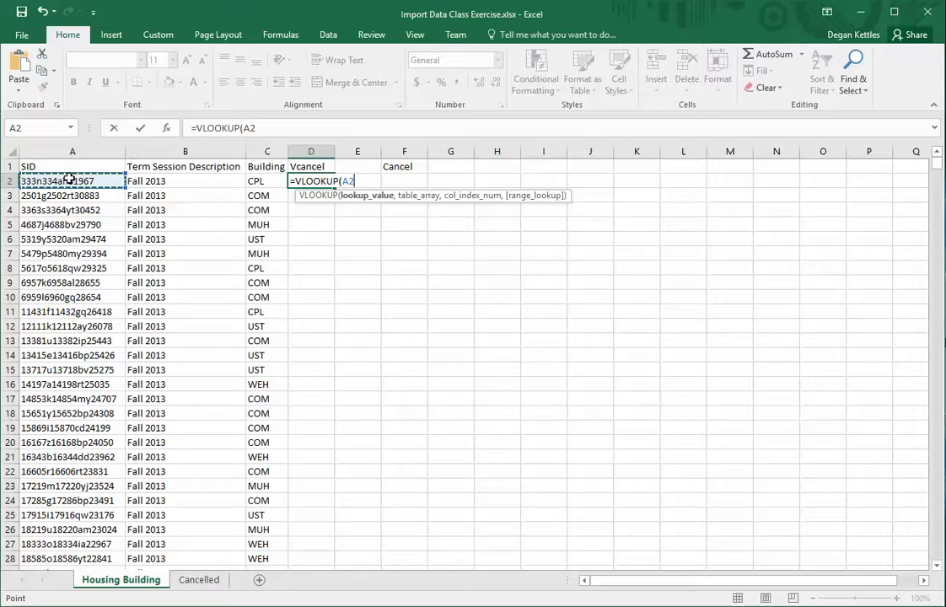
pyautogui.write(',')
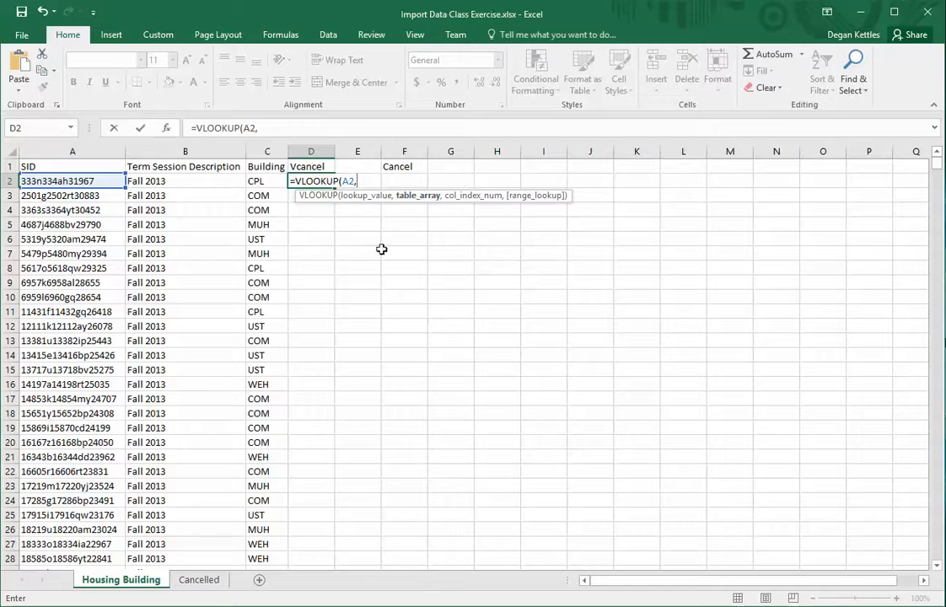
# Step: Set the VLOOKUP table array to Cancelled!A2:D1873 and return to the Housing Building sheet with the formula still open
pyautogui.click(200, 582)
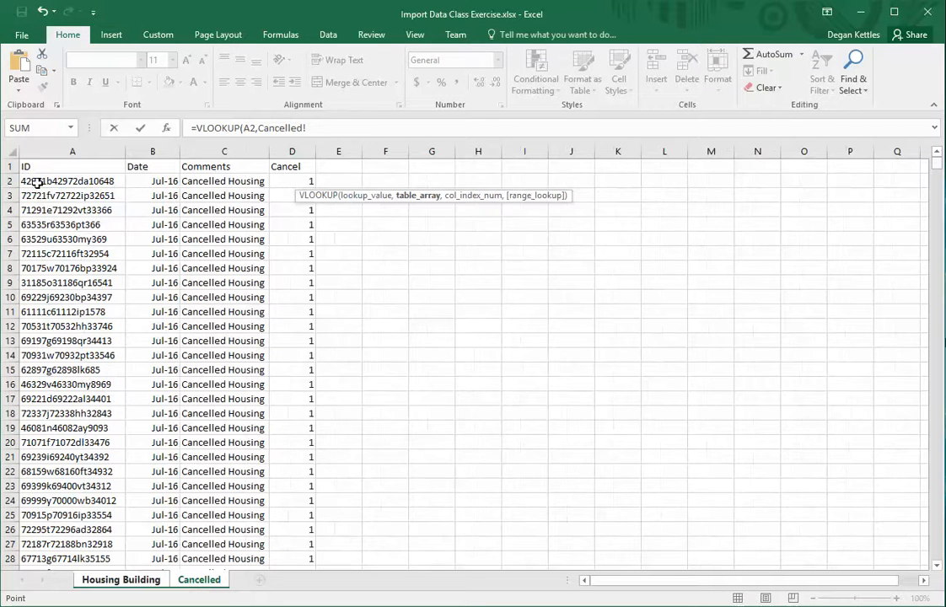
pyautogui.moveTo(37, 182); pyautogui.dragTo(309, 183)
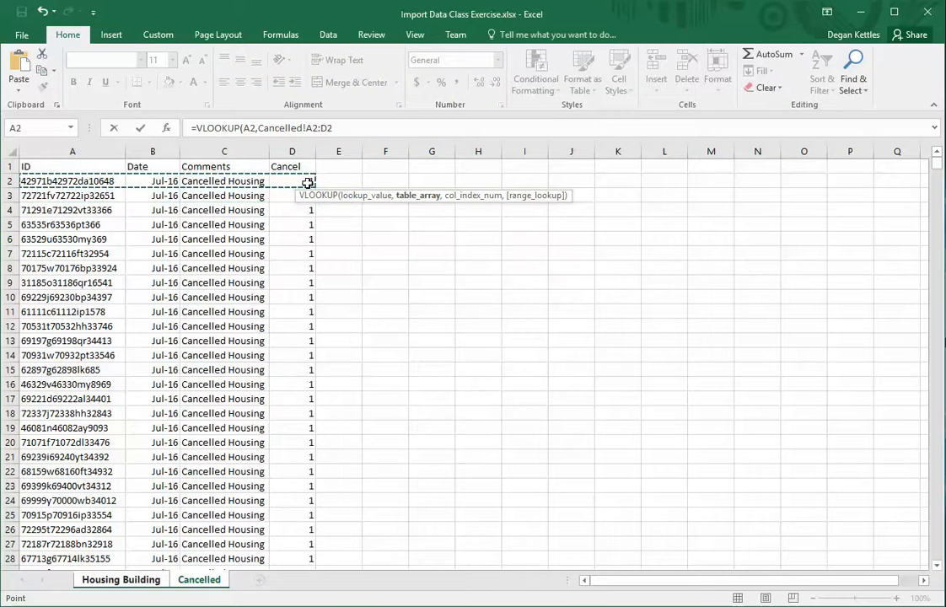
pyautogui.hotkey('ctrl', 'shift', 'Down')
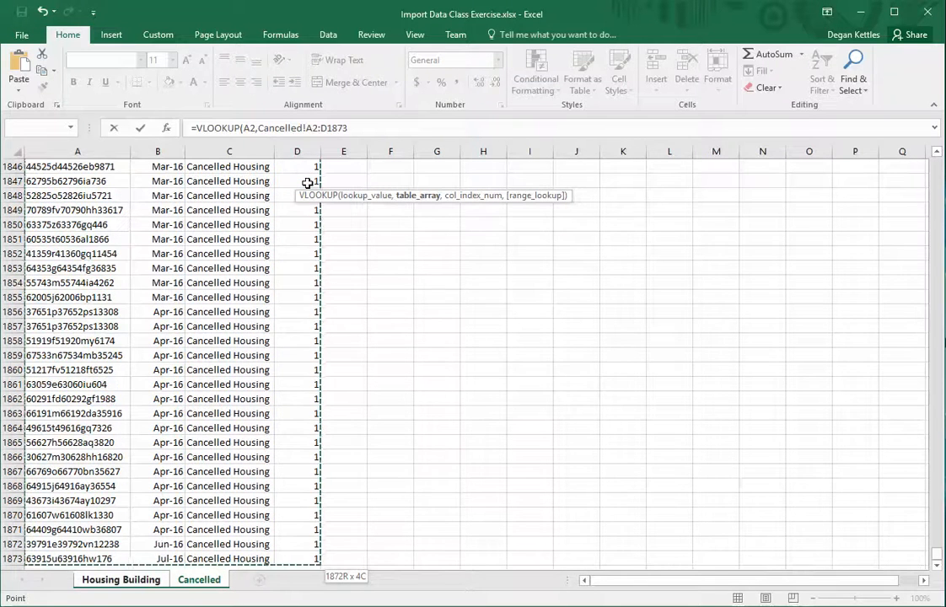
pyautogui.write(',')
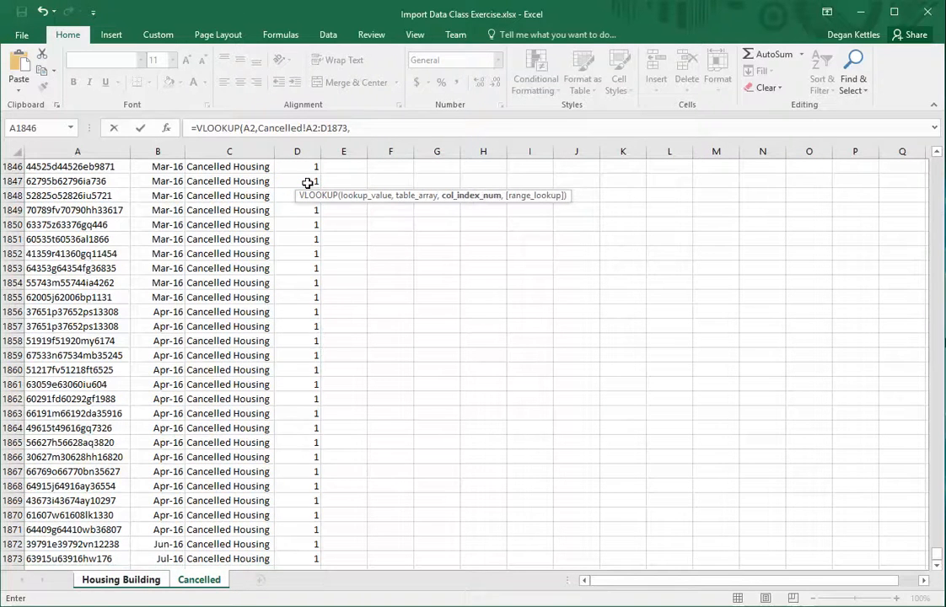
pyautogui.click(152, 584)
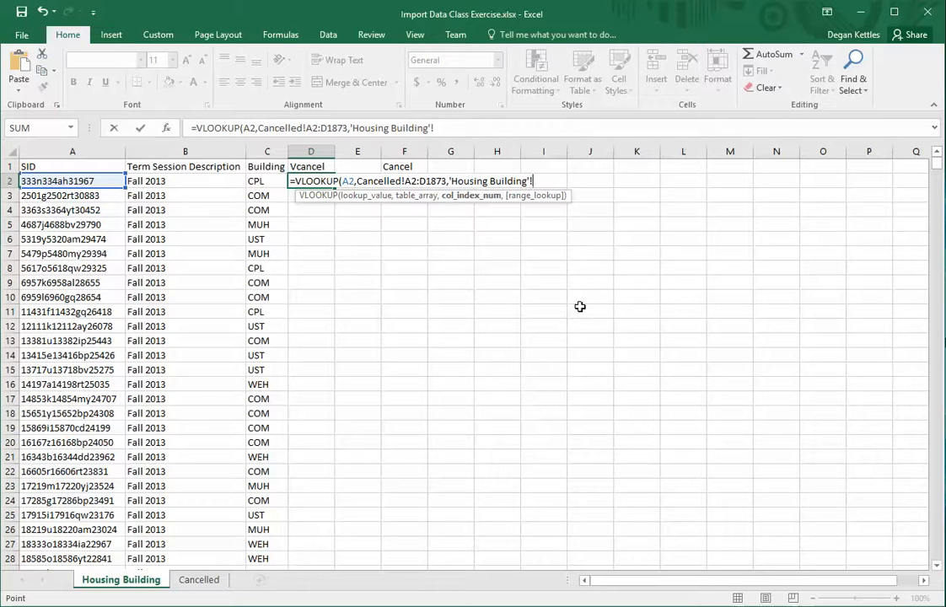
# Step: Remove the stray 'Housing Building'! reference after the table array in the open VLOOKUP formula
pyautogui.click(464, 124)
pyautogui.press('BackSpace')
pyautogui.press('BackSpace')
pyautogui.press('BackSpace')
pyautogui.press('BackSpace')
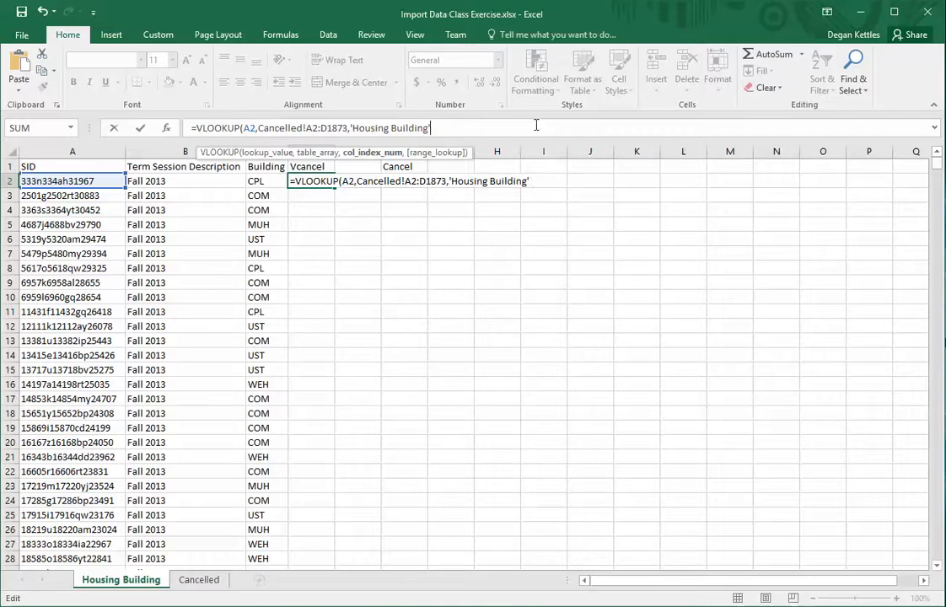
pyautogui.press('BackSpace')
pyautogui.press('BackSpace')
pyautogui.press('BackSpace')
pyautogui.press('BackSpace')
pyautogui.press('BackSpace')
pyautogui.press('BackSpace')
pyautogui.press('BackSpace')
pyautogui.press('BackSpace')
pyautogui.press('BackSpace')
pyautogui.press('BackSpace')
pyautogui.press('BackSpace')
pyautogui.press('BackSpace')
pyautogui.press('BackSpace')
pyautogui.press('BackSpace')
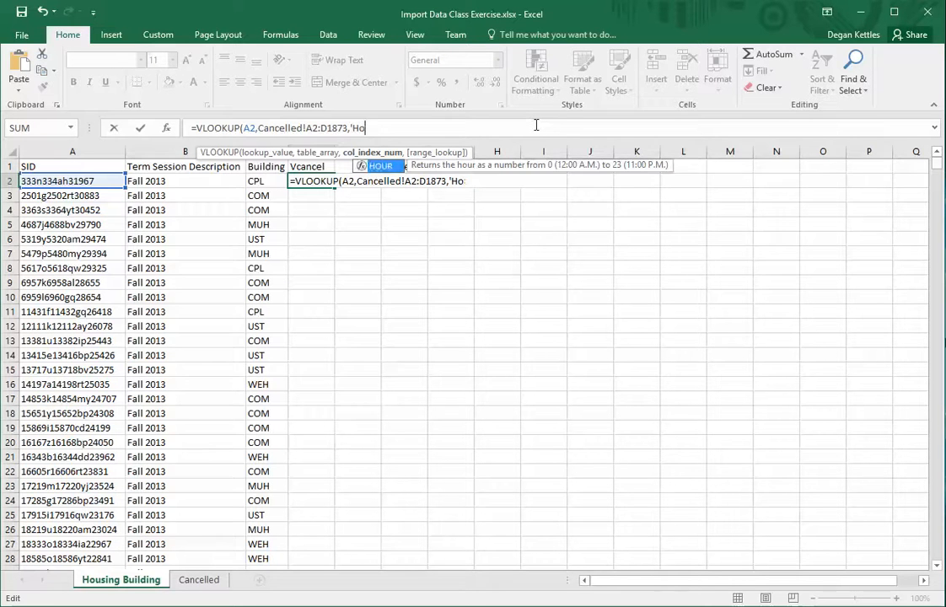
pyautogui.press('BackSpace')
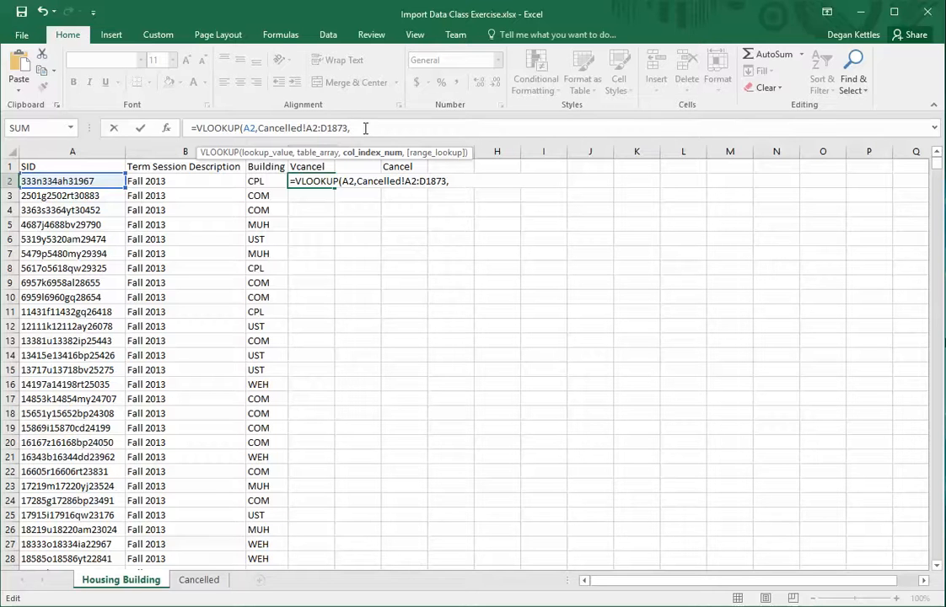
# Step: Check the column order on the Cancelled sheet, clear the added sheet reference, and set the VLOOKUP column index to 4
pyautogui.click(199, 581)
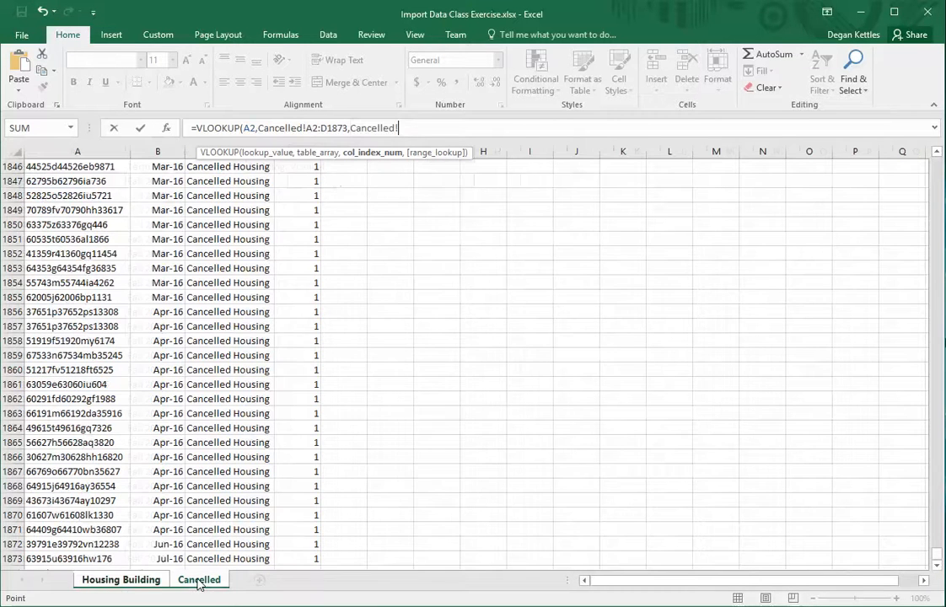
pyautogui.scroll(12, 350, 284)
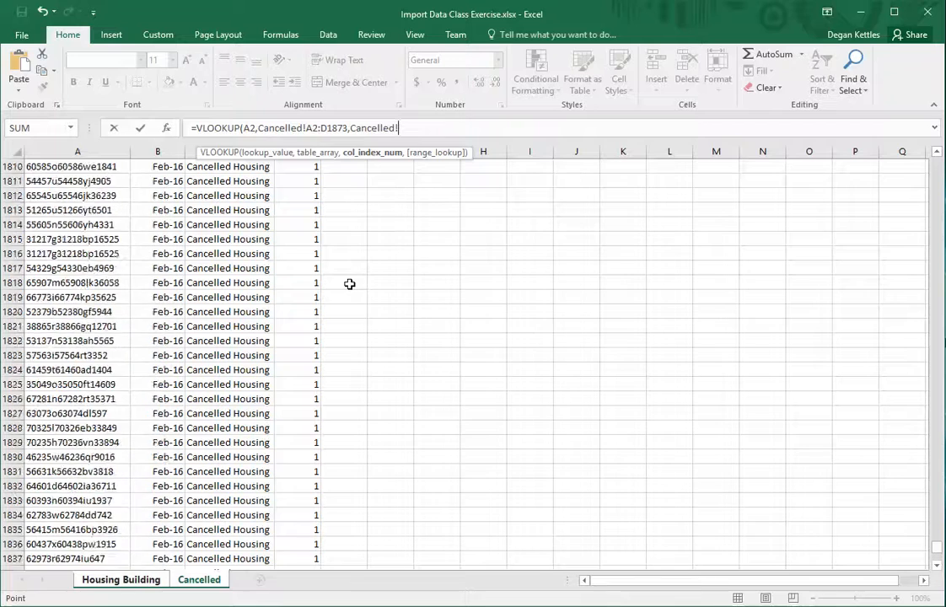
pyautogui.scroll(11, 349, 284)
pyautogui.moveTo(936, 547); pyautogui.dragTo(936, 162)
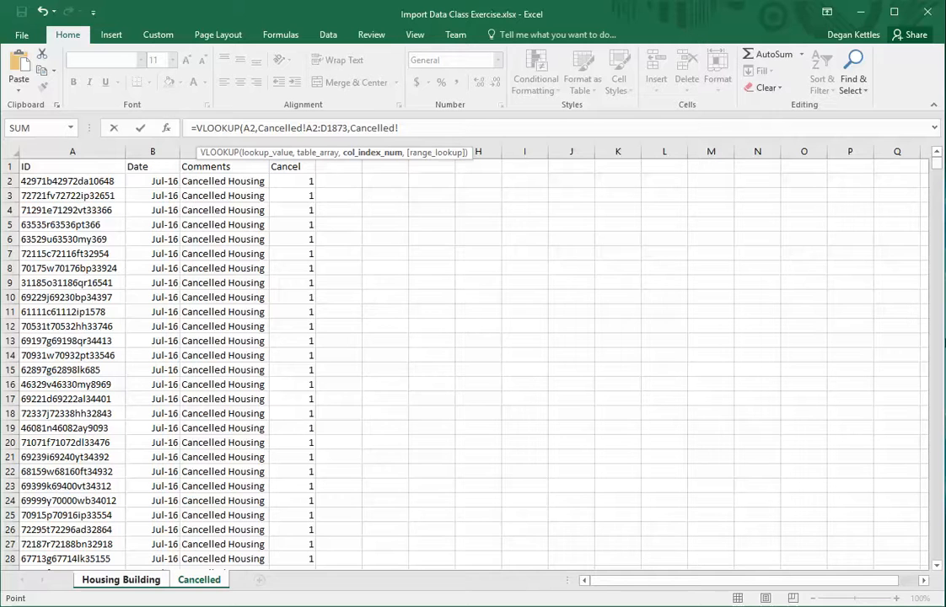
pyautogui.press('BackSpace')
pyautogui.press('BackSpace')
pyautogui.press('BackSpace')
pyautogui.press('BackSpace')
pyautogui.press('BackSpace')
pyautogui.press('BackSpace')
pyautogui.press('BackSpace')
pyautogui.press('BackSpace')
pyautogui.press('BackSpace')
pyautogui.press('BackSpace')
pyautogui.write('4,')
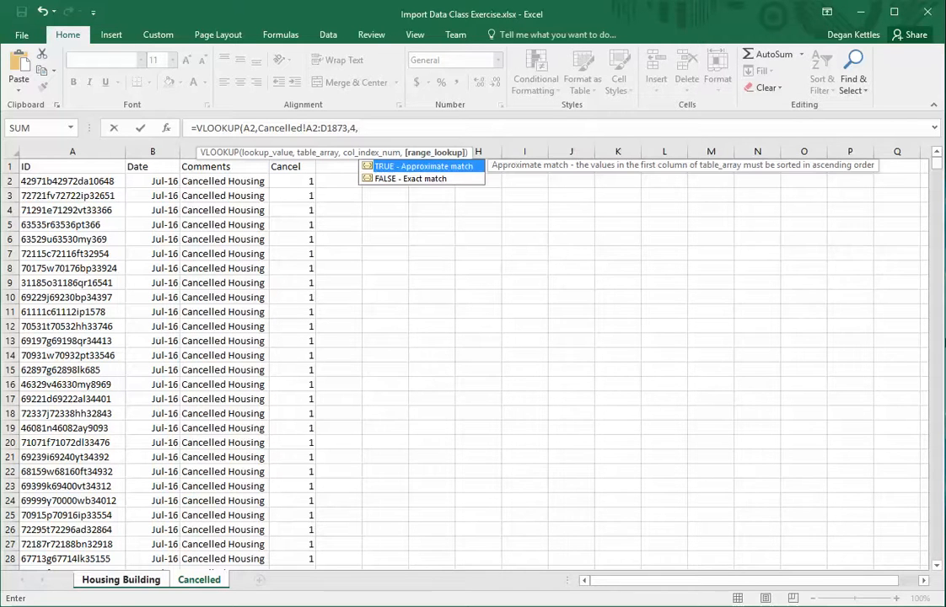
# Step: Set the VLOOKUP range lookup to FALSE for an exact match and complete the formula in D2
pyautogui.doubleClick(401, 179)
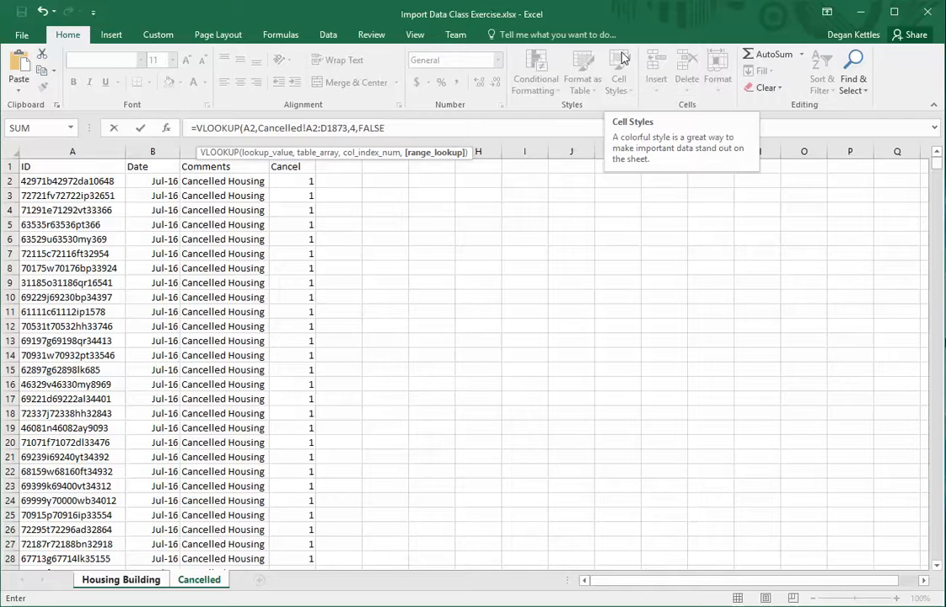
pyautogui.write(')')
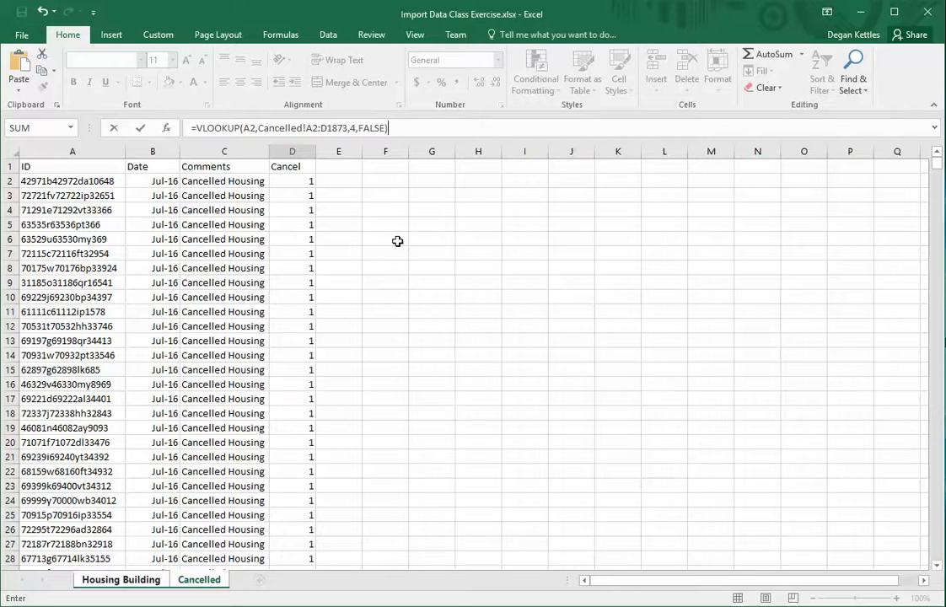
pyautogui.press('Return')
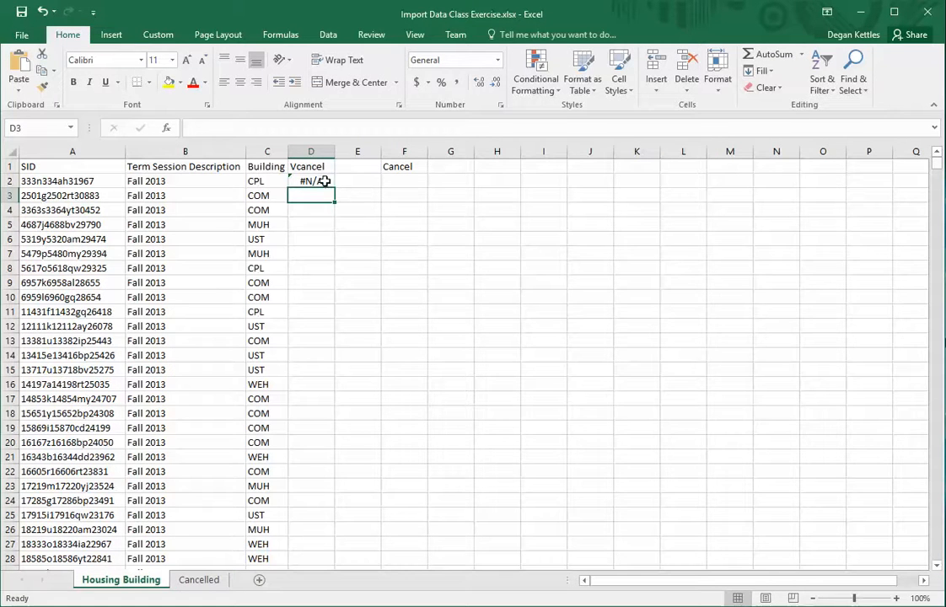
# Step: Fill the VLOOKUP formula from D2 down the Vcancel column and inspect the copied formula in D3
pyautogui.click(320, 180)
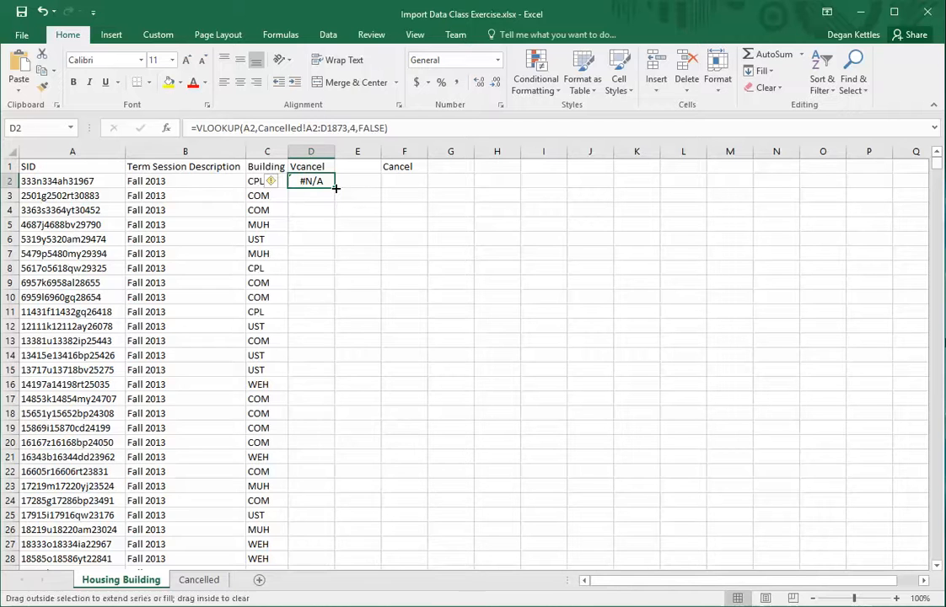
pyautogui.doubleClick(335, 188)
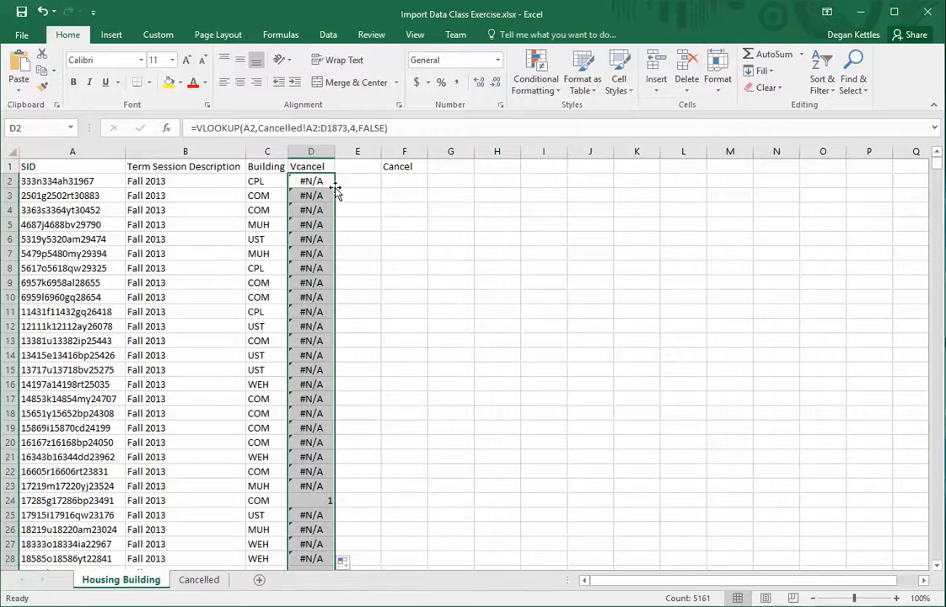
pyautogui.click(311, 195)
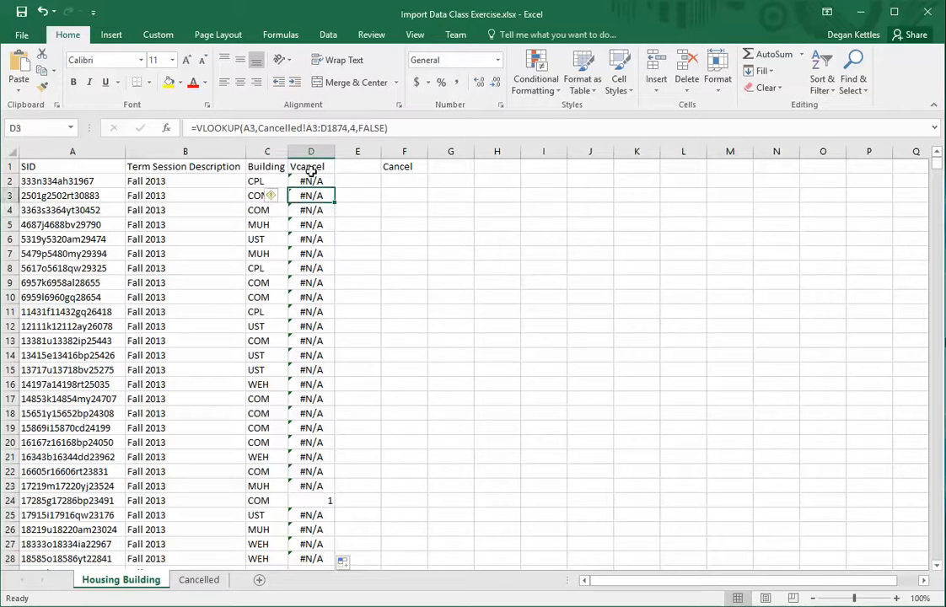
# Step: Make the table array in D2's VLOOKUP formula absolute as Cancelled!$A$2:$D$1873
pyautogui.click(310, 181)
pyautogui.click(306, 127)
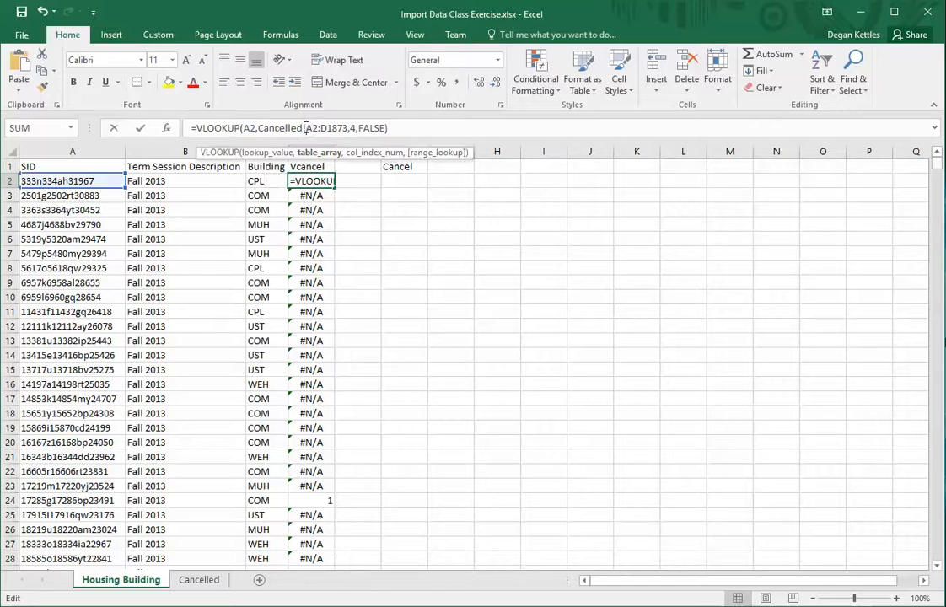
pyautogui.write('$')
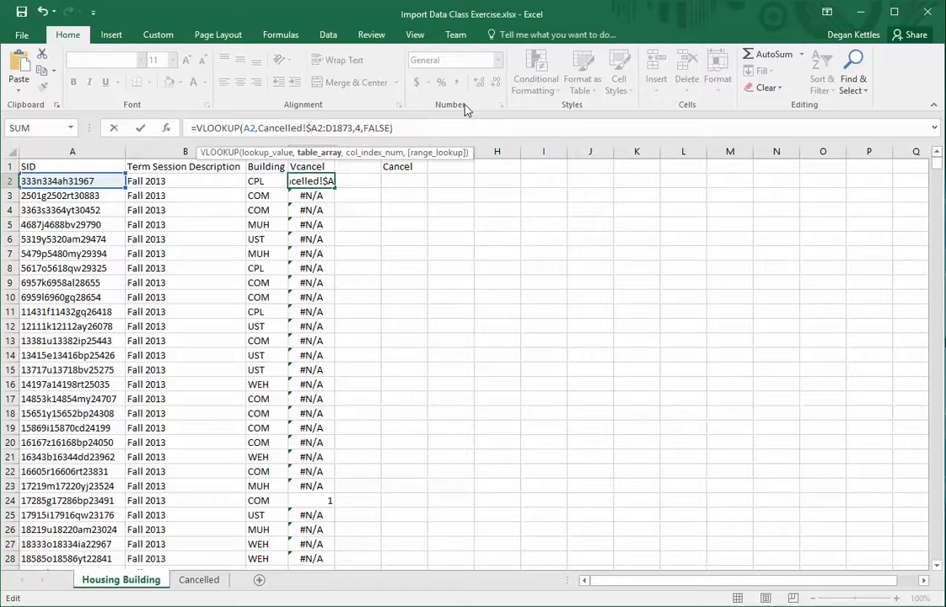
pyautogui.press('Right')
pyautogui.write('$')
pyautogui.press('Right')
pyautogui.press('Right')
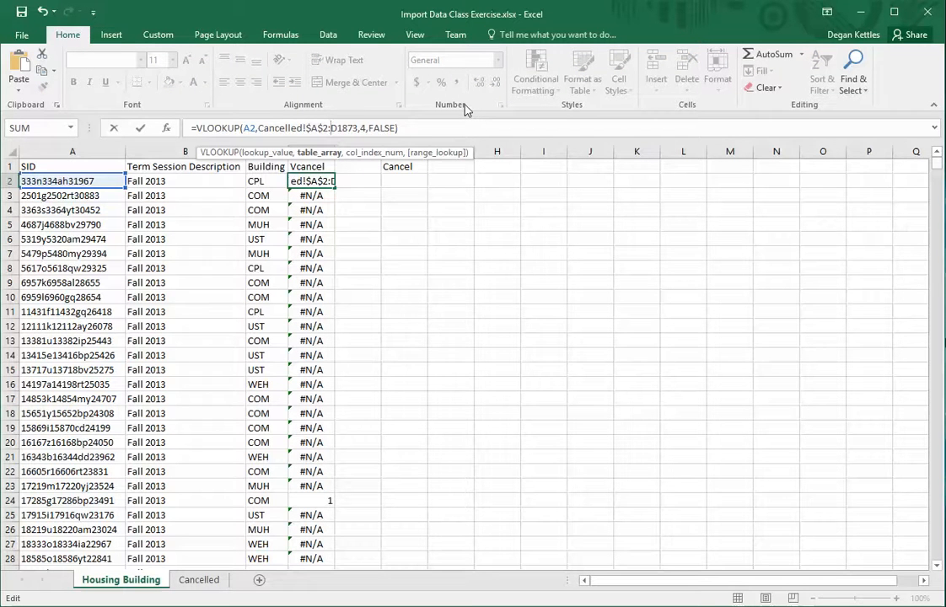
pyautogui.write('$')
pyautogui.press('Right')
pyautogui.write('$')
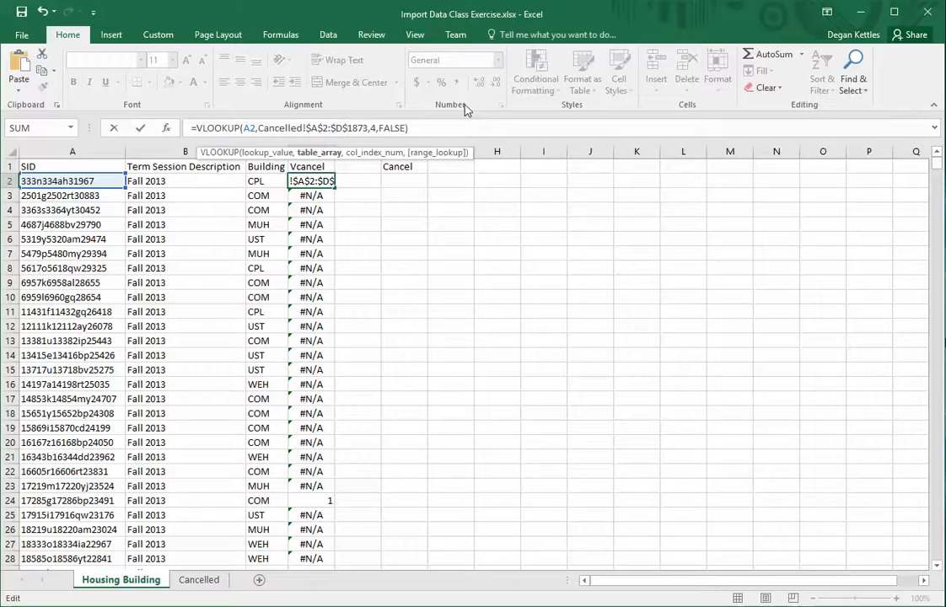
pyautogui.press('Return')
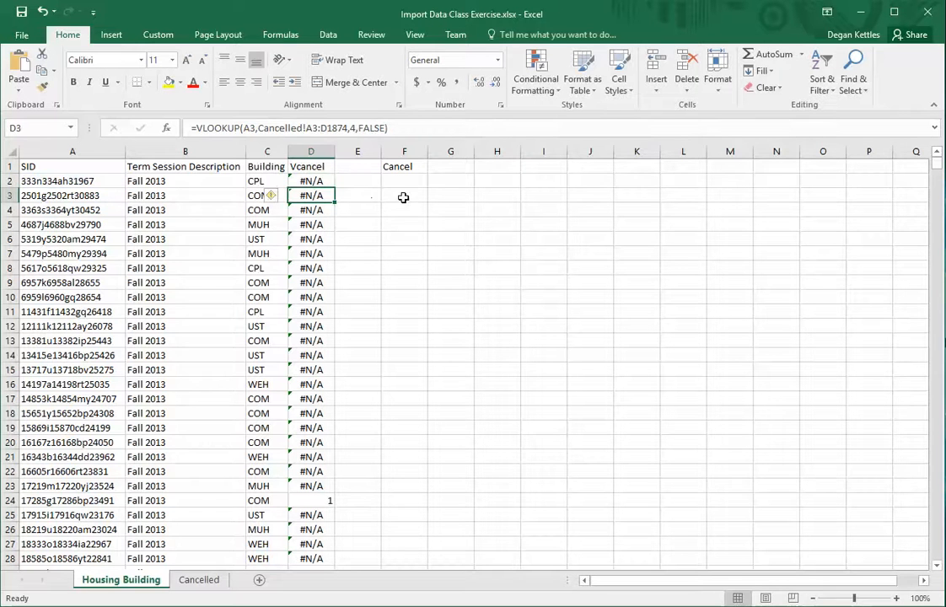
# Step: Fill the VLOOKUP formula with the absolute range from D2 down the Vcancel column and review the rows
pyautogui.press('Up')
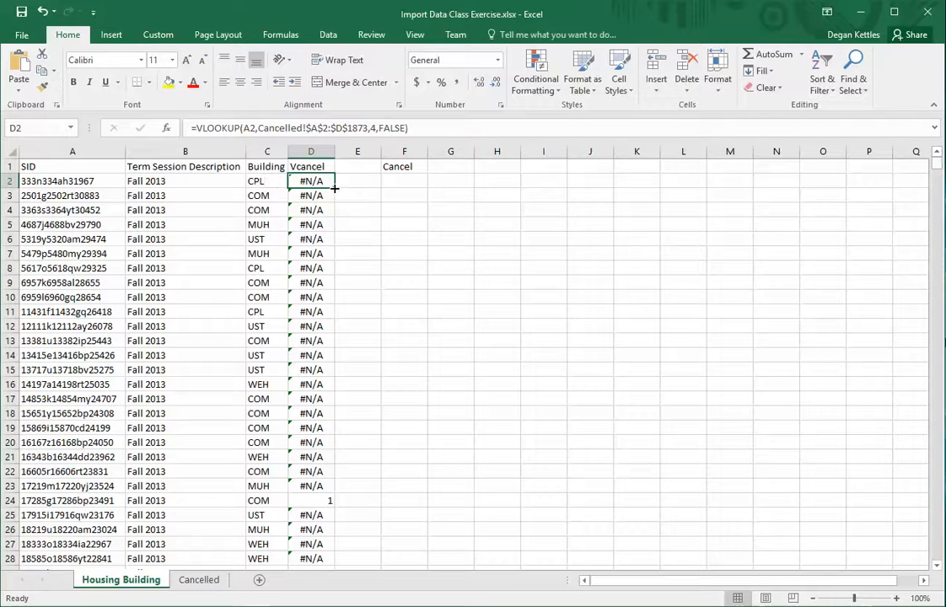
pyautogui.doubleClick(334, 189)
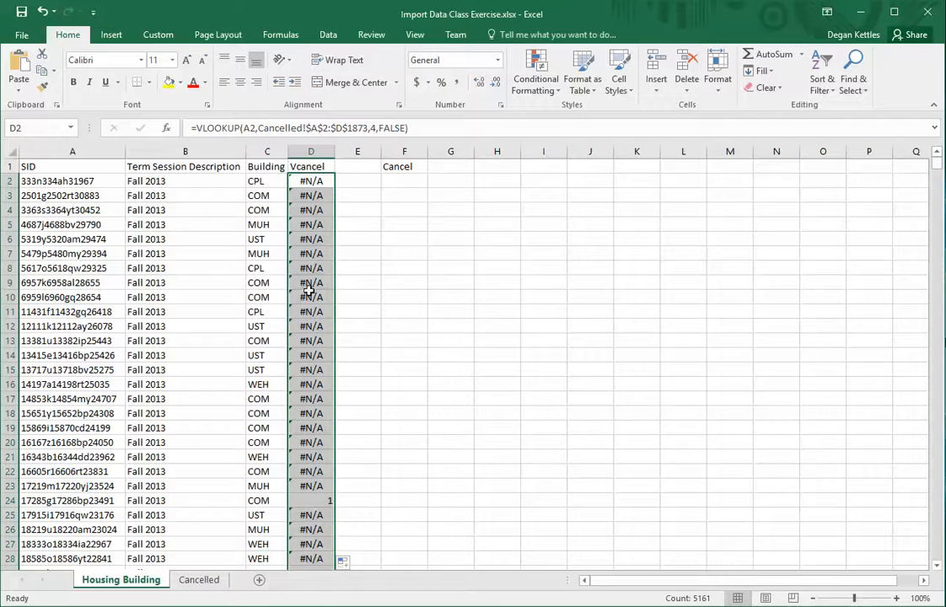
pyautogui.scroll(-5, 309, 290)
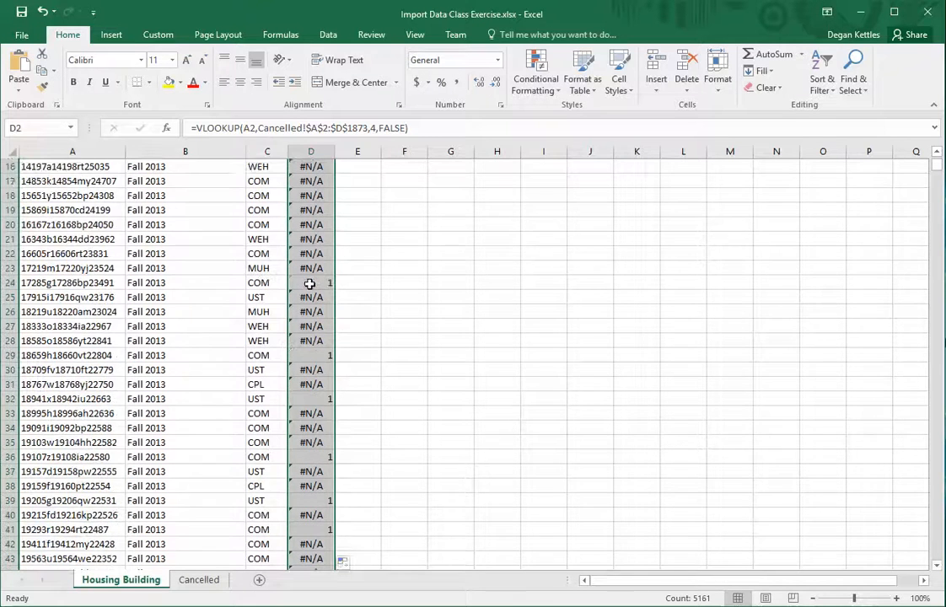
pyautogui.scroll(-13, 309, 284)
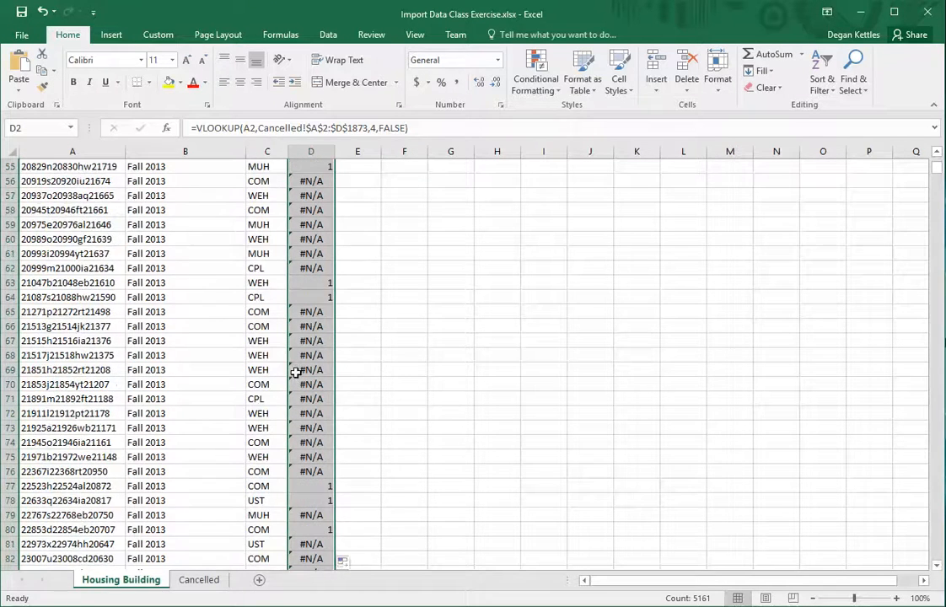
pyautogui.scroll(-16, 296, 372)
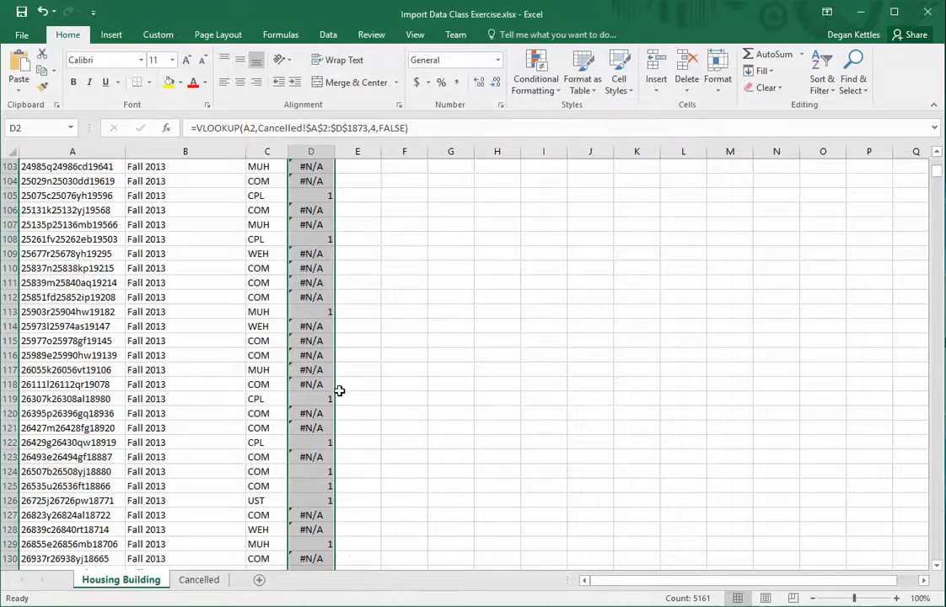
pyautogui.scroll(20, 329, 394)
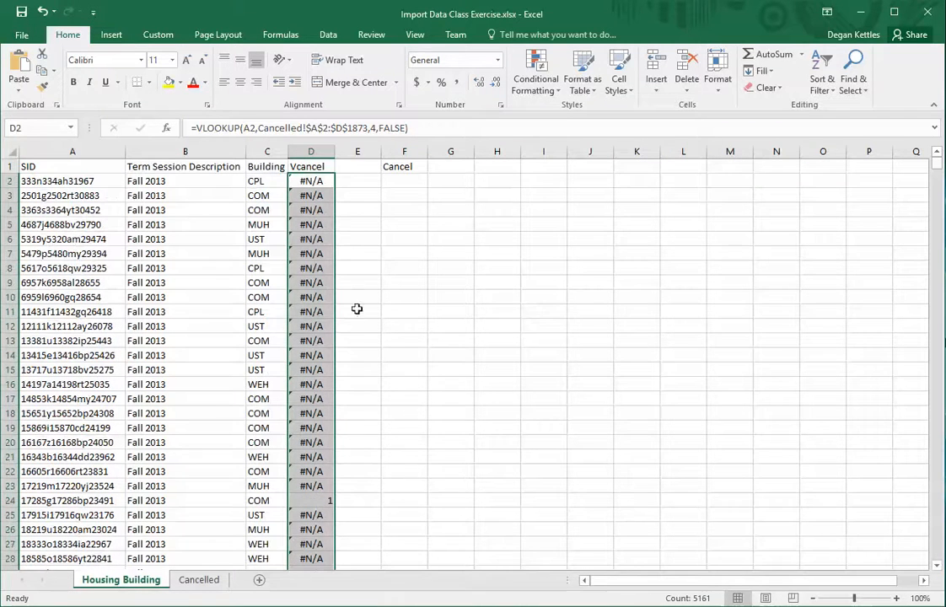
# Step: Enter the header Modify in cell E1 of the Housing Building sheet
pyautogui.click(357, 166)
pyautogui.write('Modify')
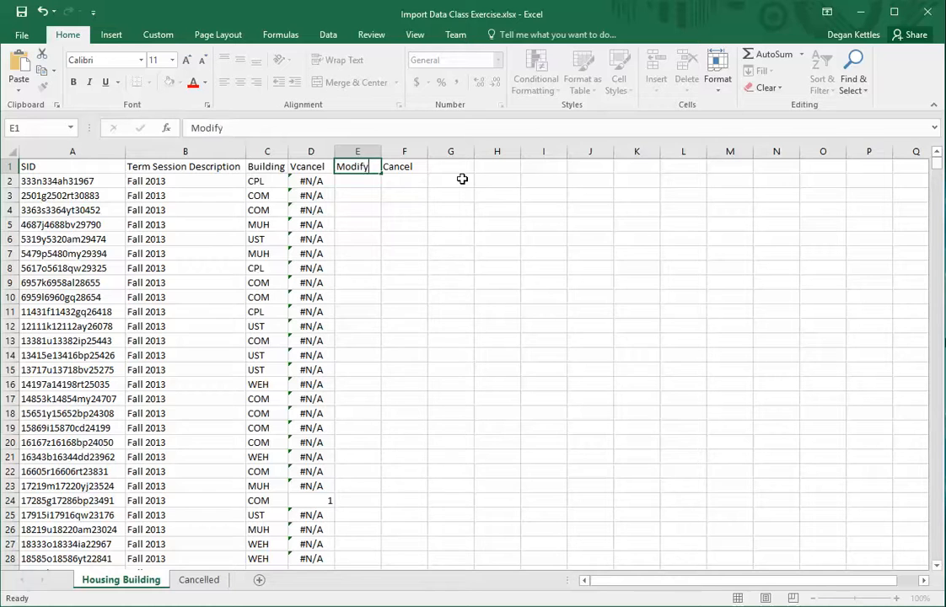
pyautogui.press('Return')
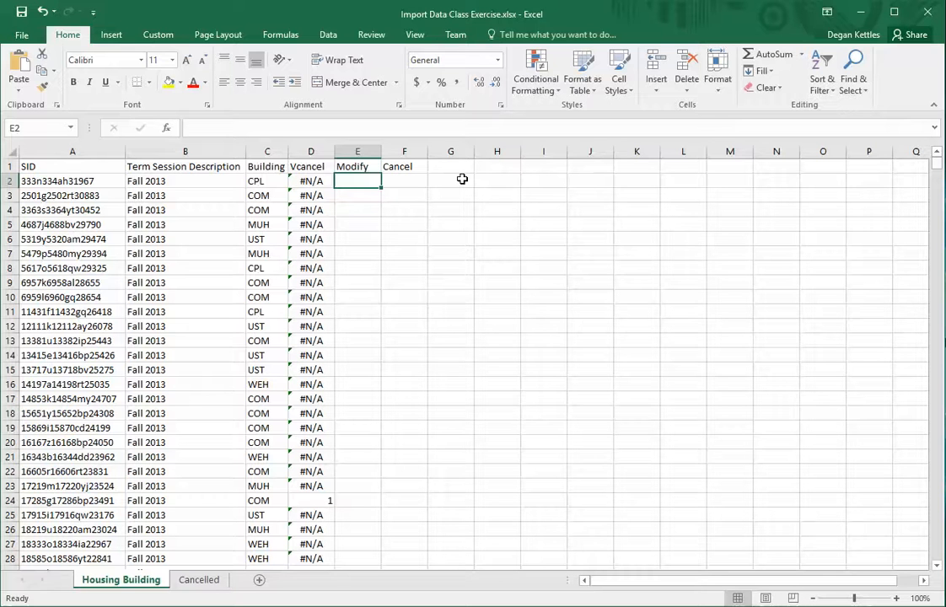
# Step: Enter =IFNA(D2,0) in cell E2 and fill it down the Modify column for every record
pyautogui.write('=')
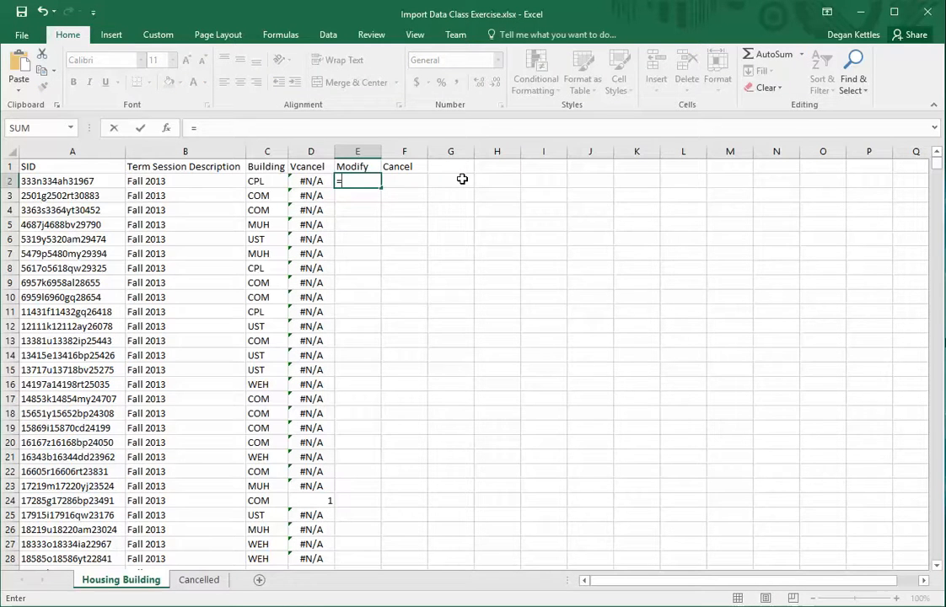
pyautogui.write('If')
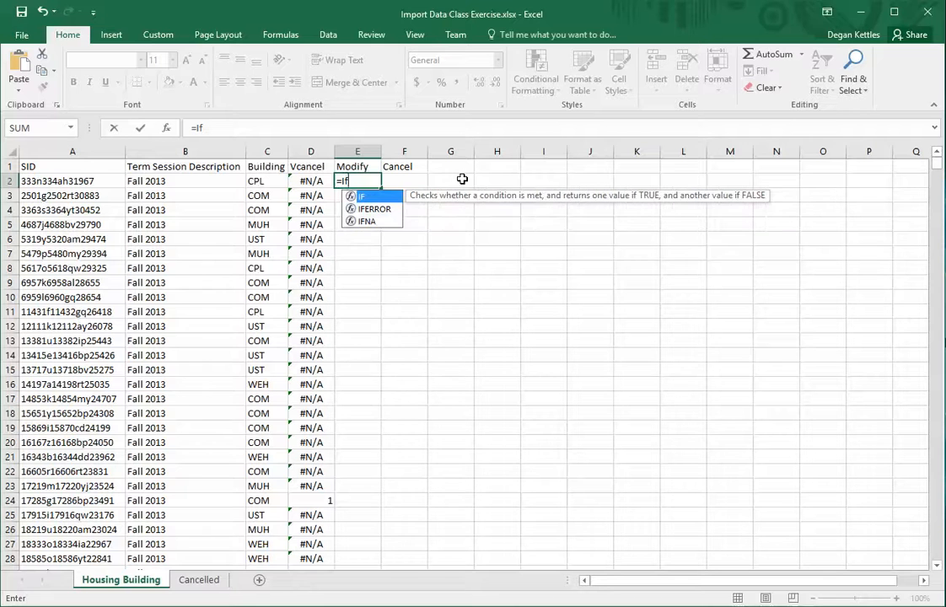
pyautogui.write('Na')
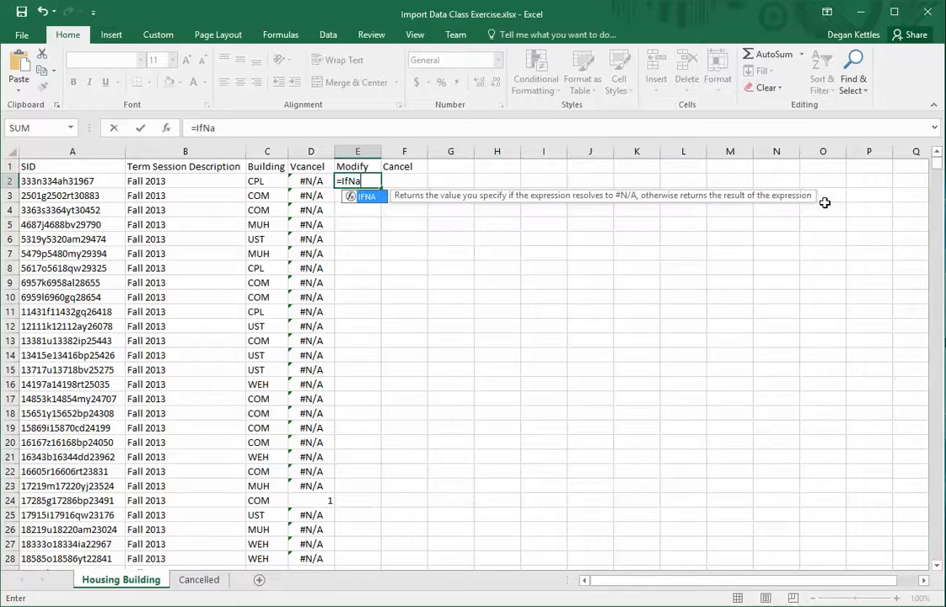
pyautogui.write('(')
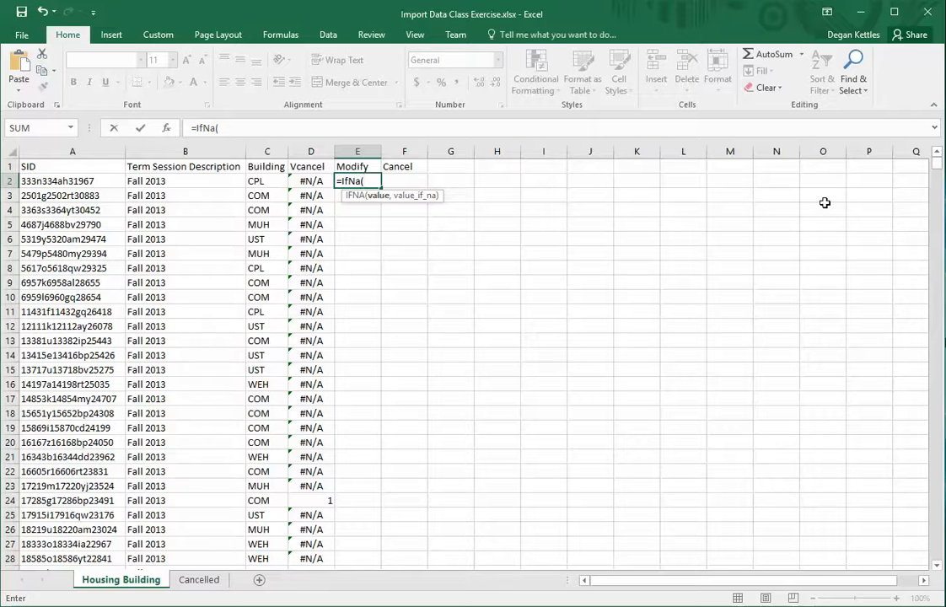
pyautogui.click(304, 181)
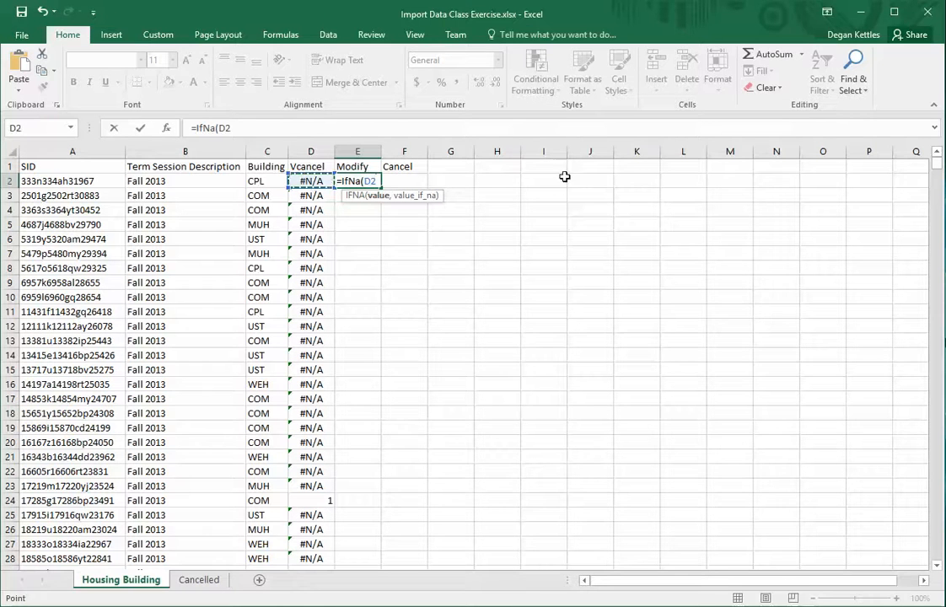
pyautogui.write(',')
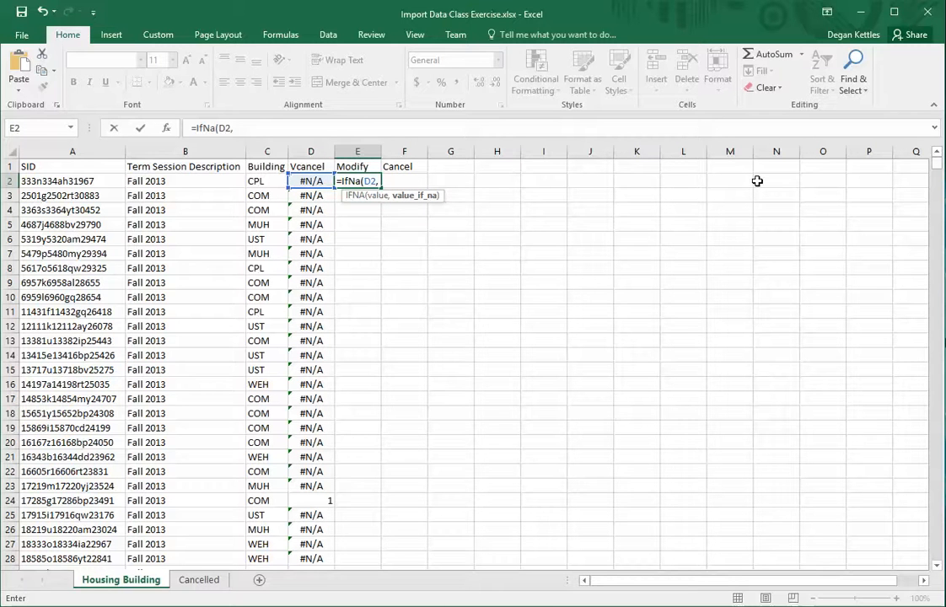
pyautogui.write('0)')
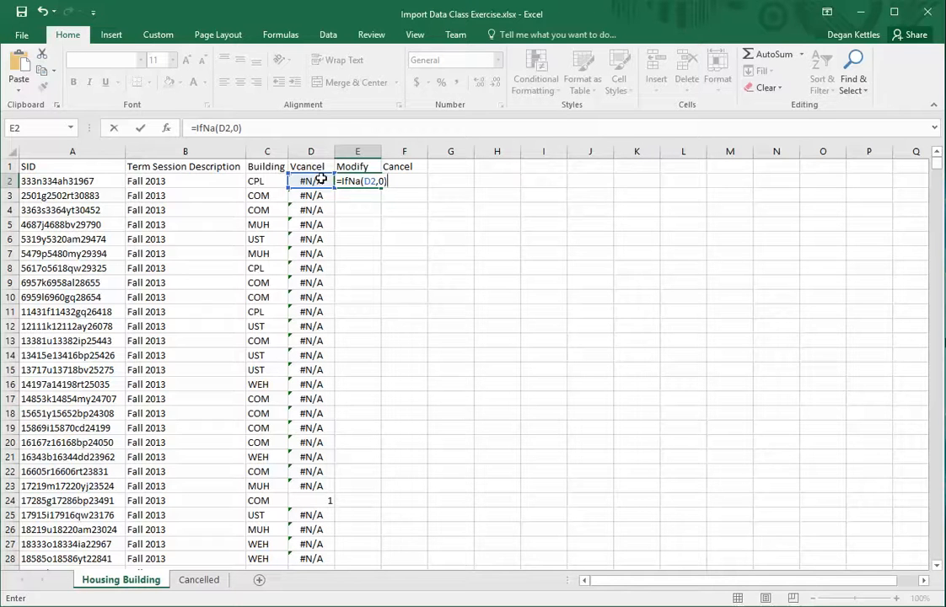
pyautogui.press('Return')
pyautogui.click(348, 181)
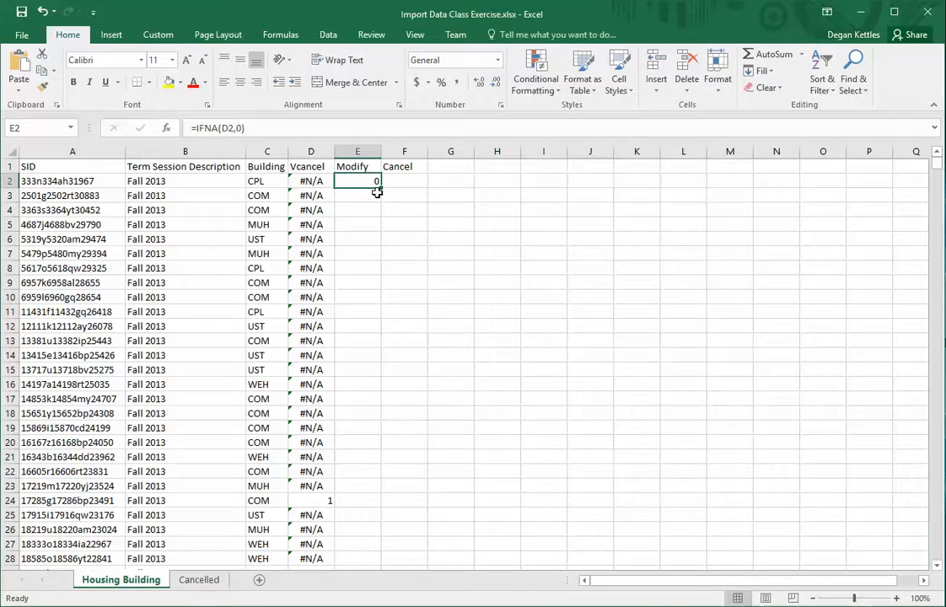
pyautogui.doubleClick(380, 188)
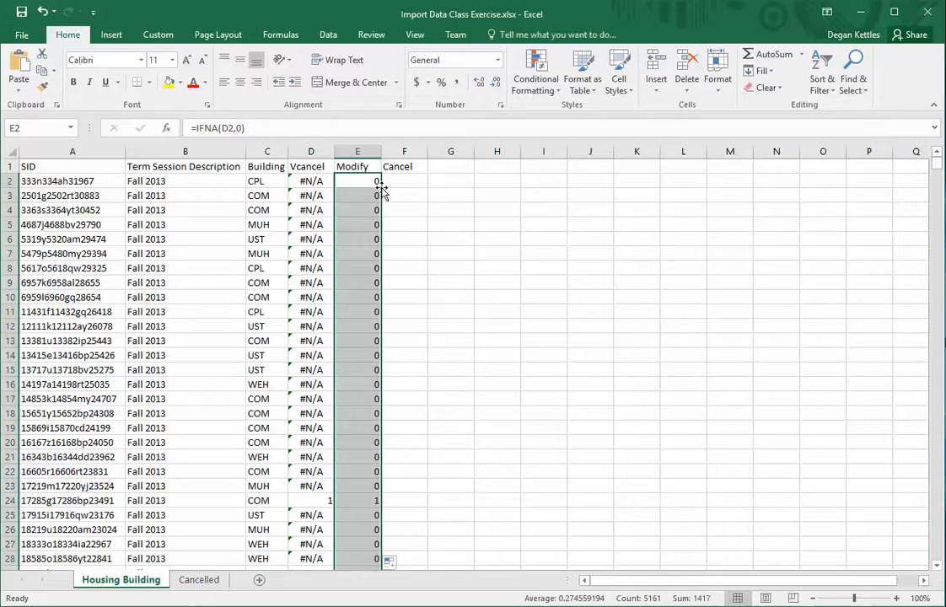
# Step: Copy the Modify column's results and paste them as values only into the Cancel column starting at F2
pyautogui.scroll(-7, 361, 354)
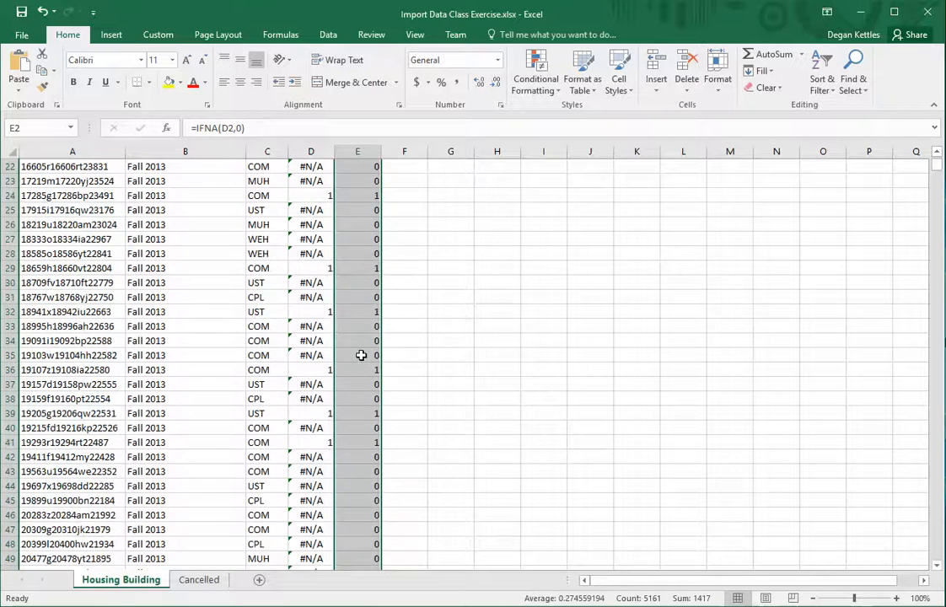
pyautogui.scroll(-1, 361, 355)
pyautogui.scroll(8, 360, 359)
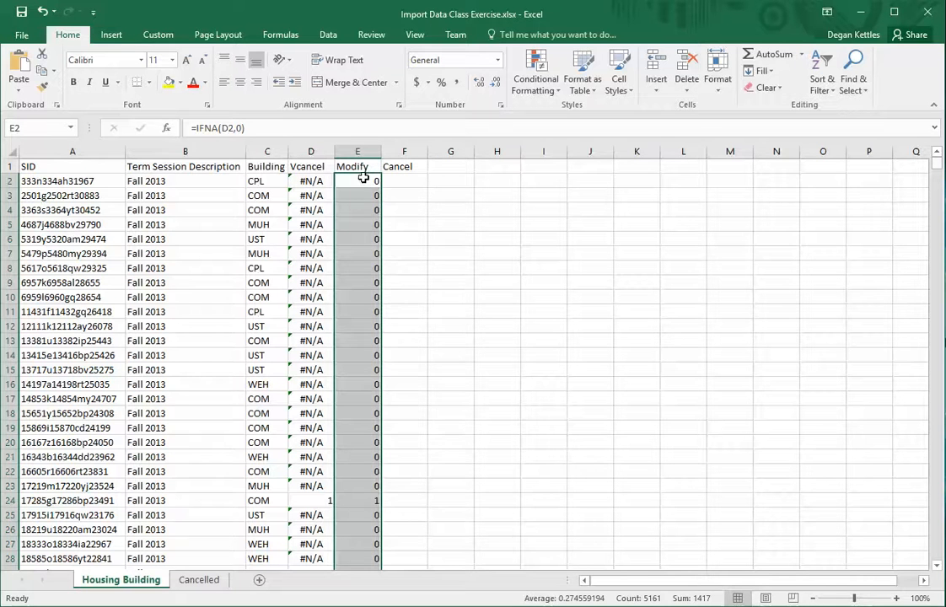
pyautogui.hotkey('ctrl', 'c')
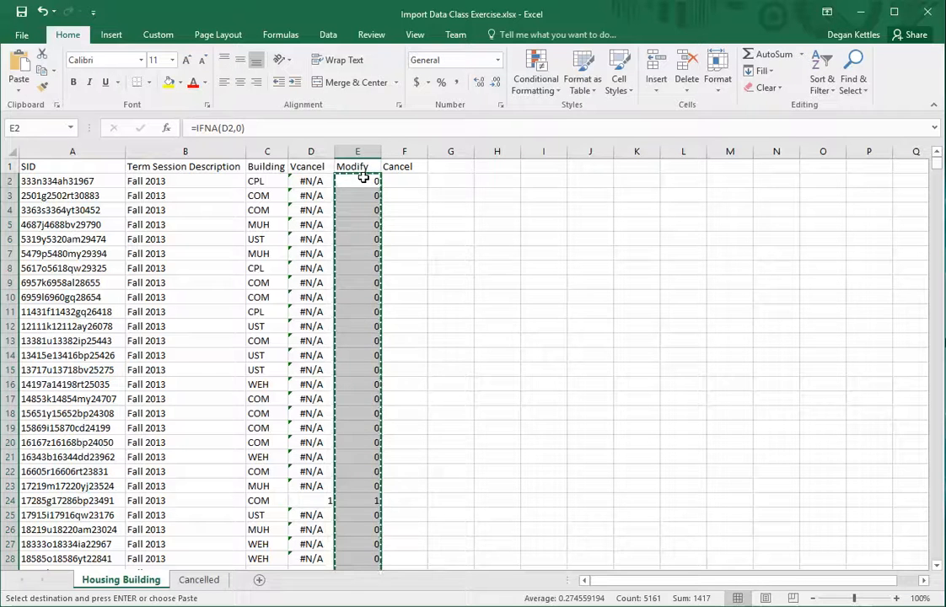
pyautogui.click(399, 179)
pyautogui.rightClick(399, 182)
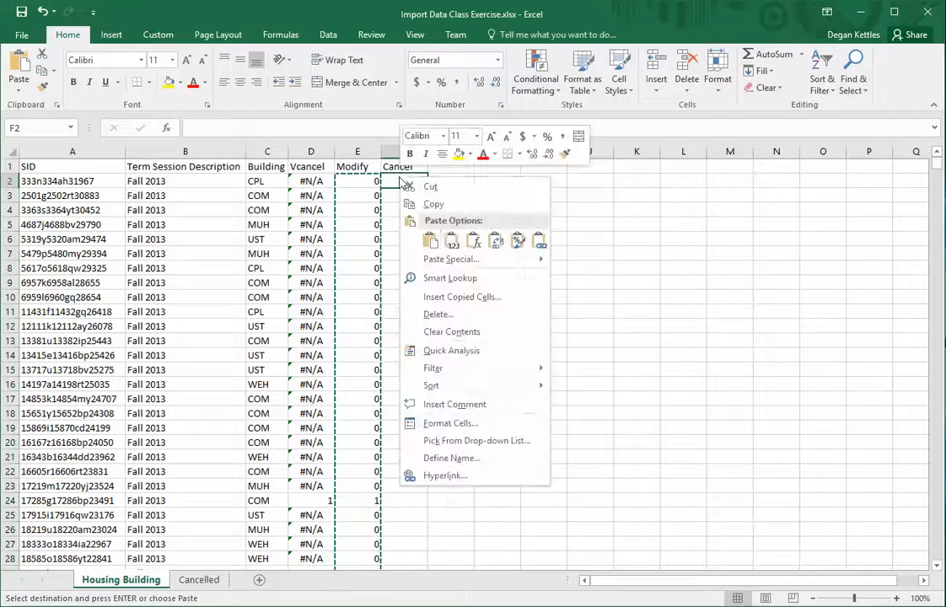
pyautogui.click(451, 244)
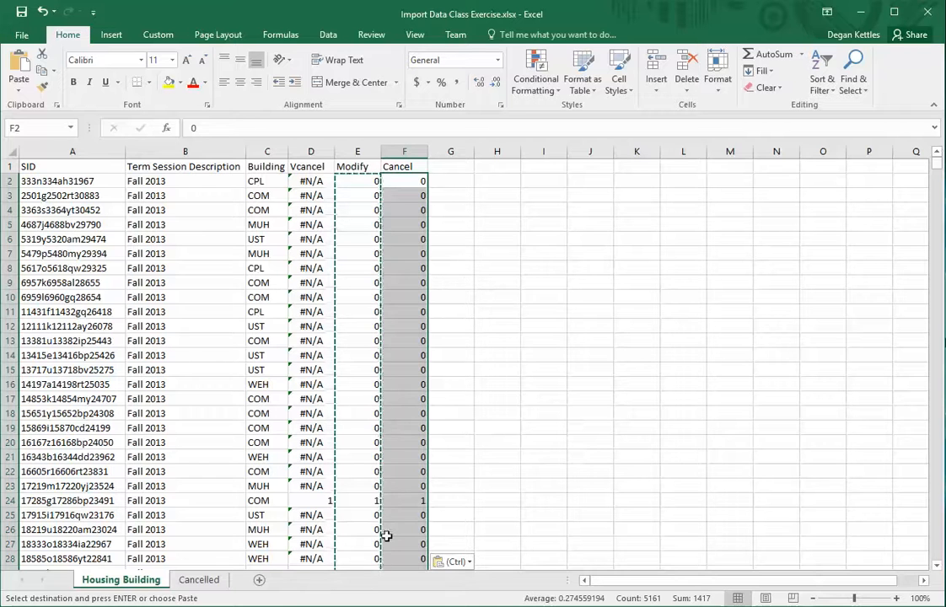
pyautogui.click(417, 513)
pyautogui.click(328, 499)
pyautogui.click(394, 500)
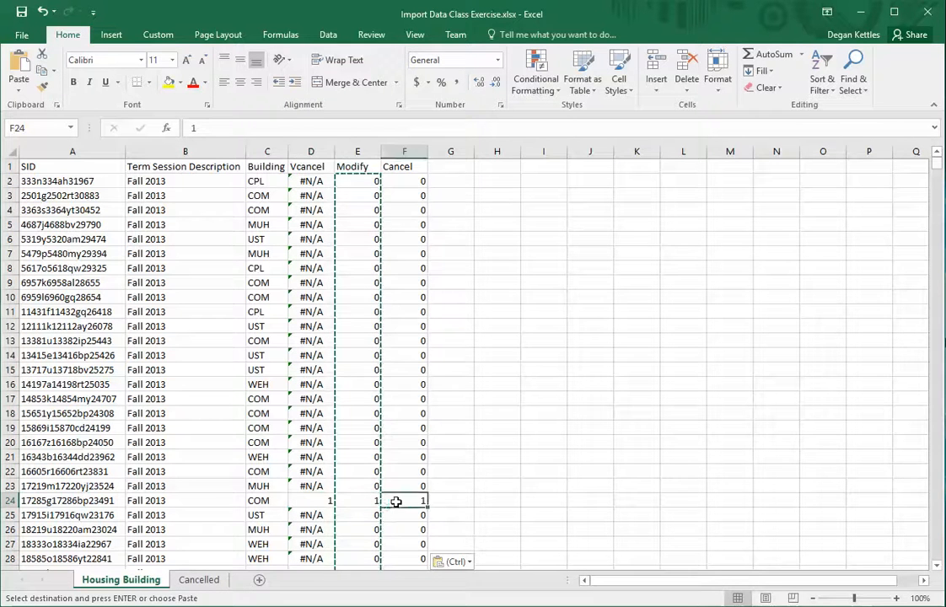
pyautogui.click(484, 485)
# Step: Delete the Vcancel and Modify helper columns from the Housing Building sheet
pyautogui.moveTo(311, 150); pyautogui.dragTo(348, 145)
pyautogui.rightClick(348, 145)
pyautogui.click(381, 268)
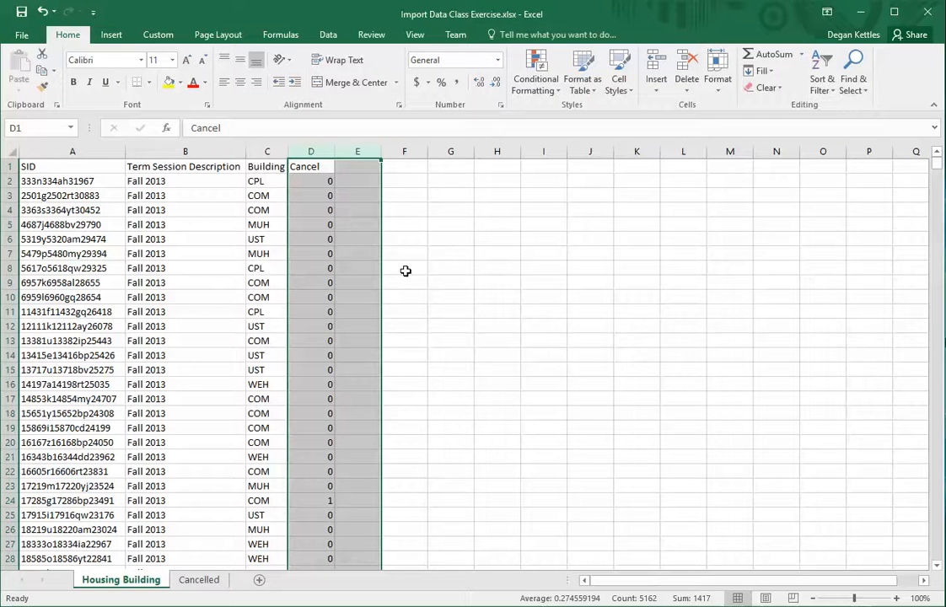
pyautogui.click(406, 271)
# Step: Rename the Cancel column header in cell D1 to Target_C
pyautogui.click(310, 165)
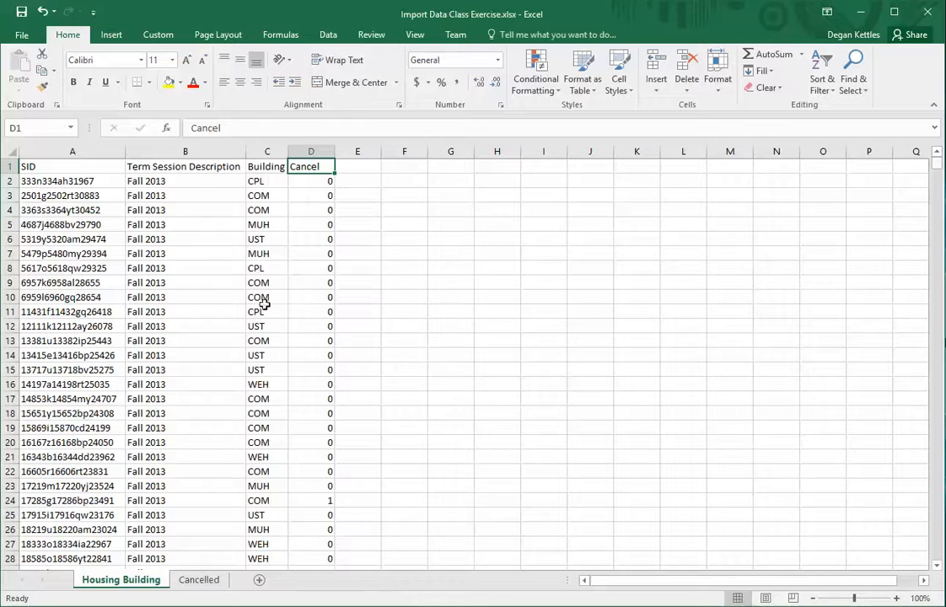
pyautogui.write('T')
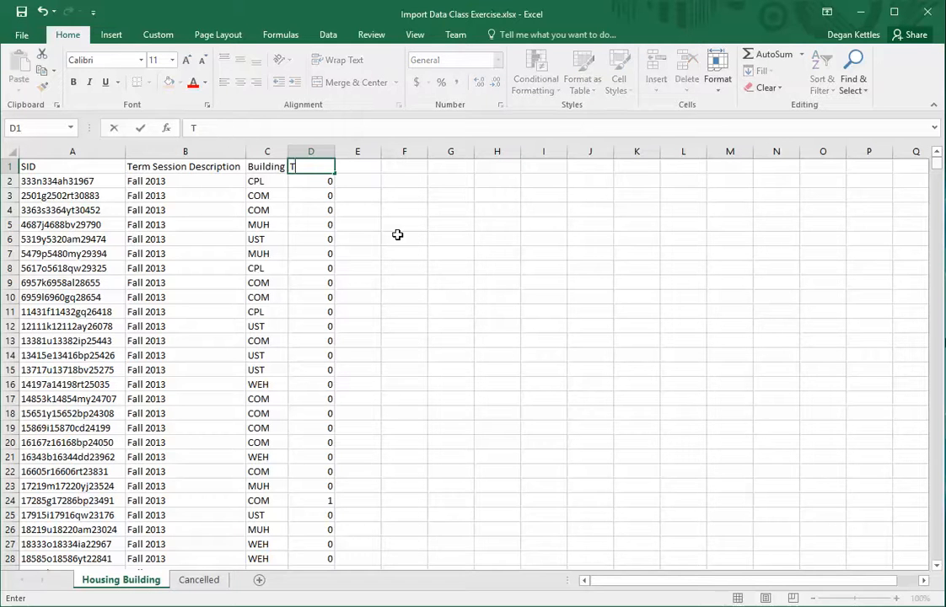
pyautogui.write('arget')
pyautogui.press('Return')
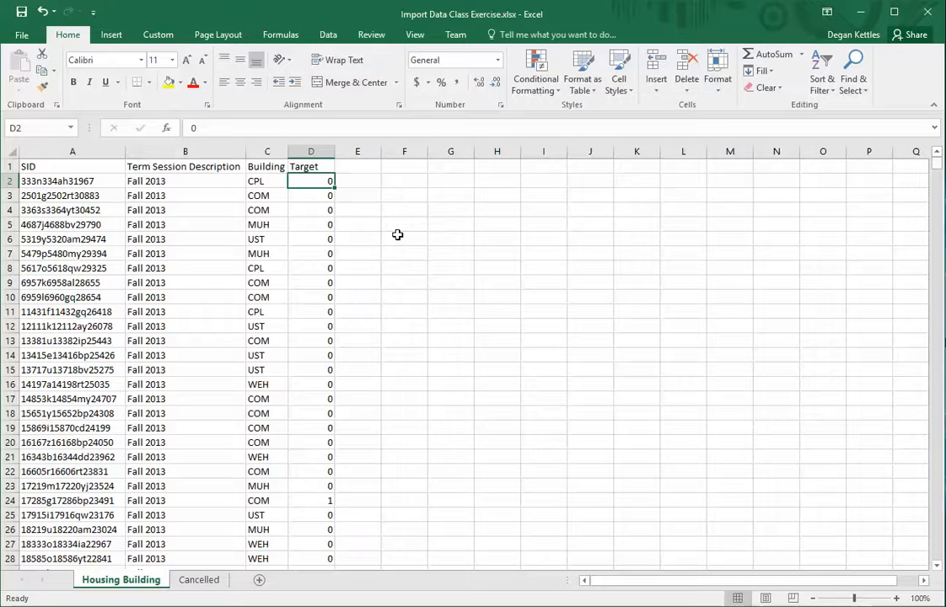
pyautogui.doubleClick(325, 167)
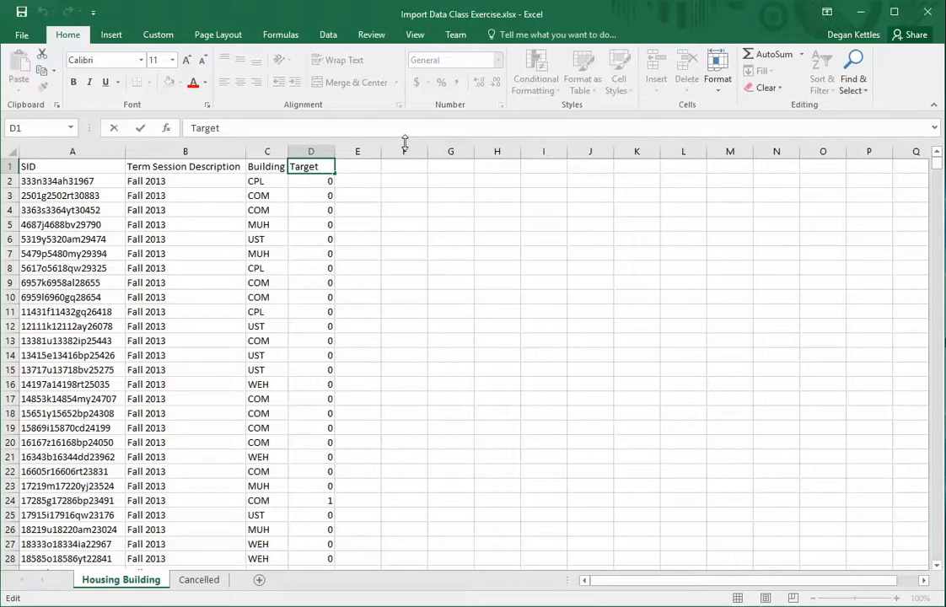
pyautogui.write('_C')
pyautogui.press('Return')
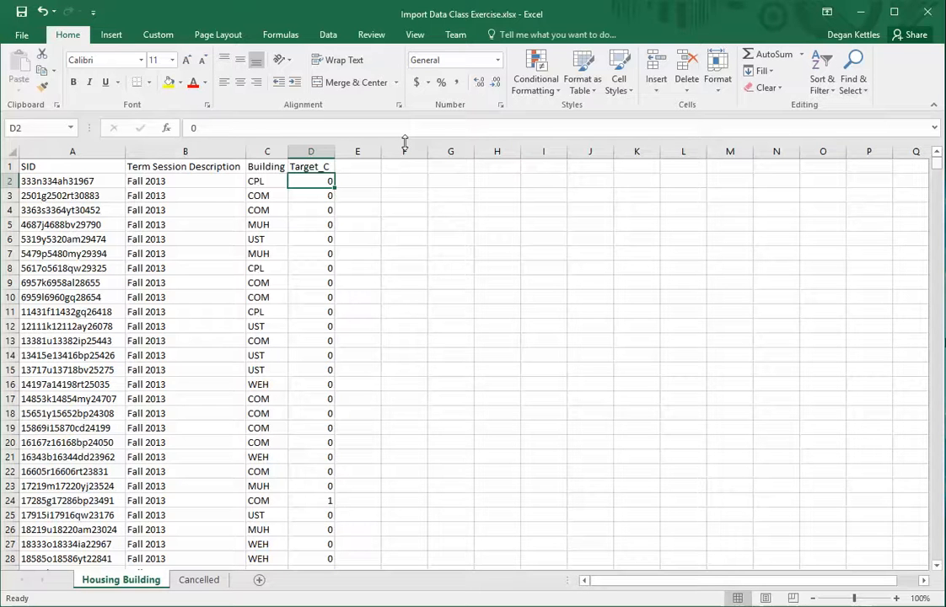
# Step: Save only the active sheet as CSV (Comma delimited) file Import Data Class Exercise.csv in the Project 1 - Campus Dining folder
pyautogui.click(25, 36)
pyautogui.click(44, 182)
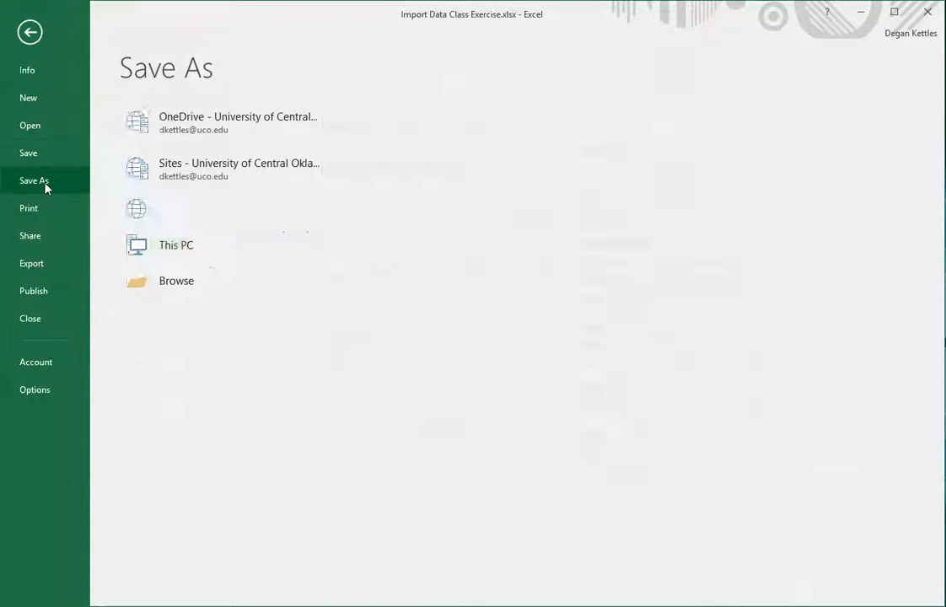
pyautogui.click(398, 146)
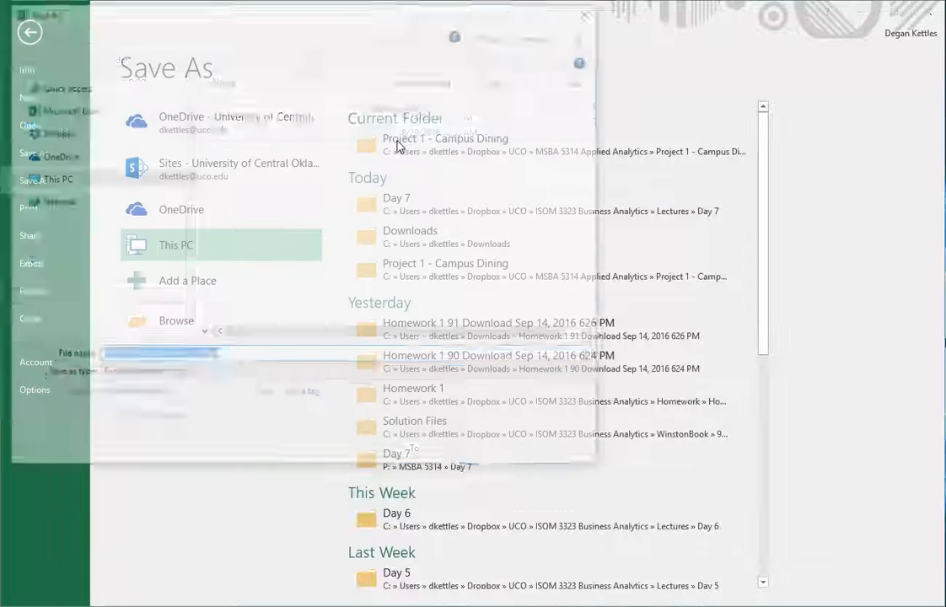
pyautogui.click(238, 375)
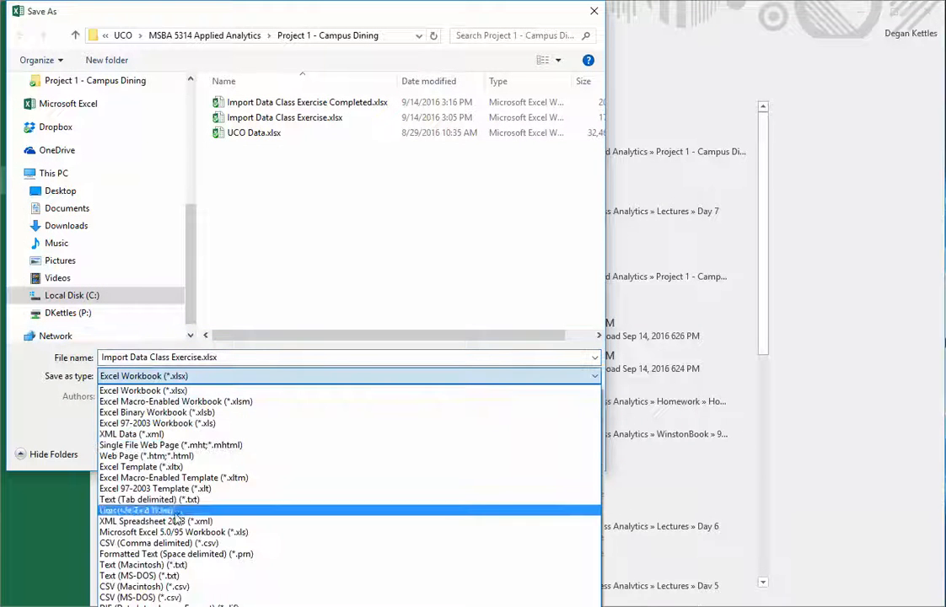
pyautogui.click(160, 543)
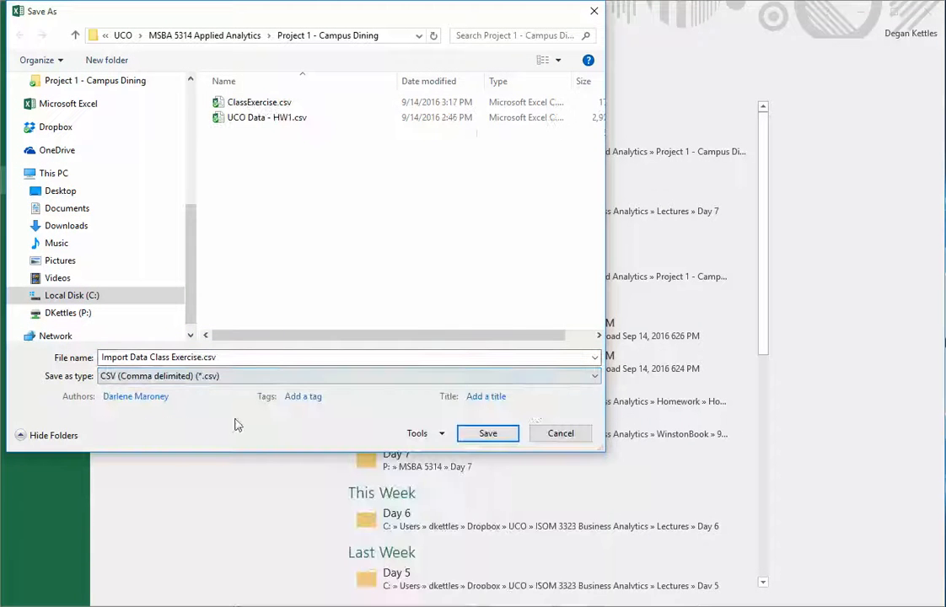
pyautogui.click(489, 435)
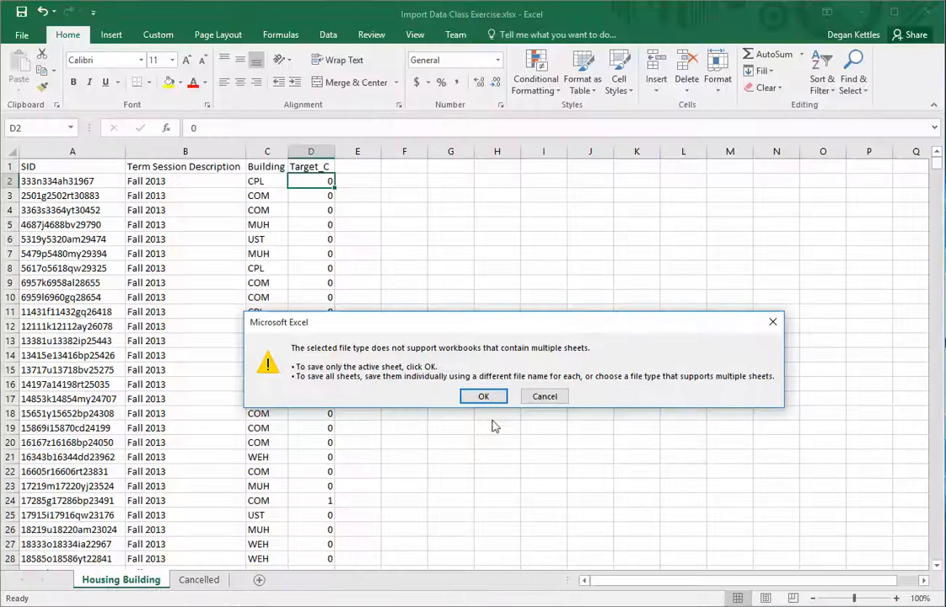
pyautogui.click(480, 399)
pyautogui.click(477, 394)
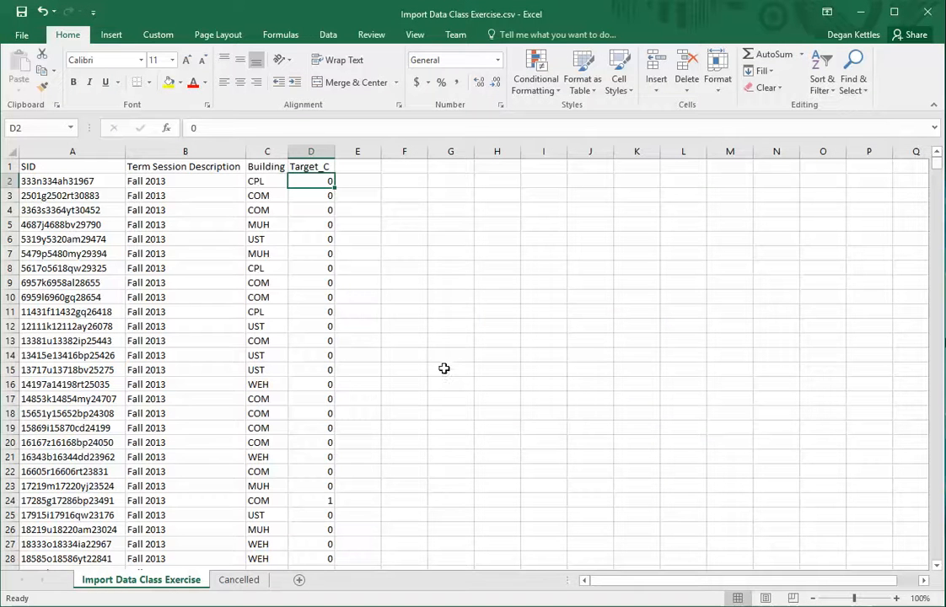